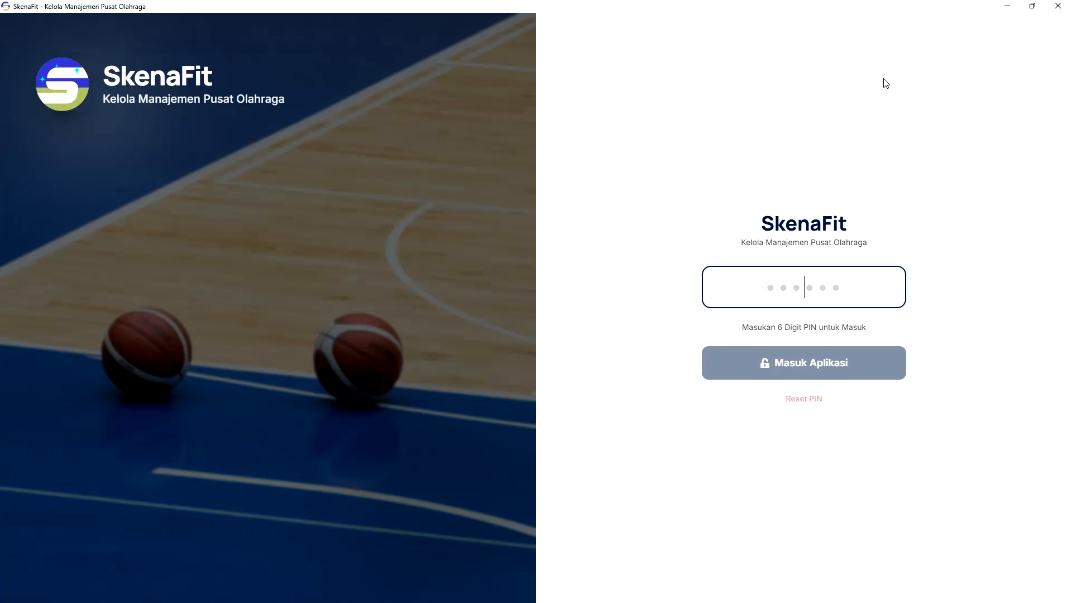
# - Log in to the application with the 6-digit PIN
pyautogui.write('••••••')
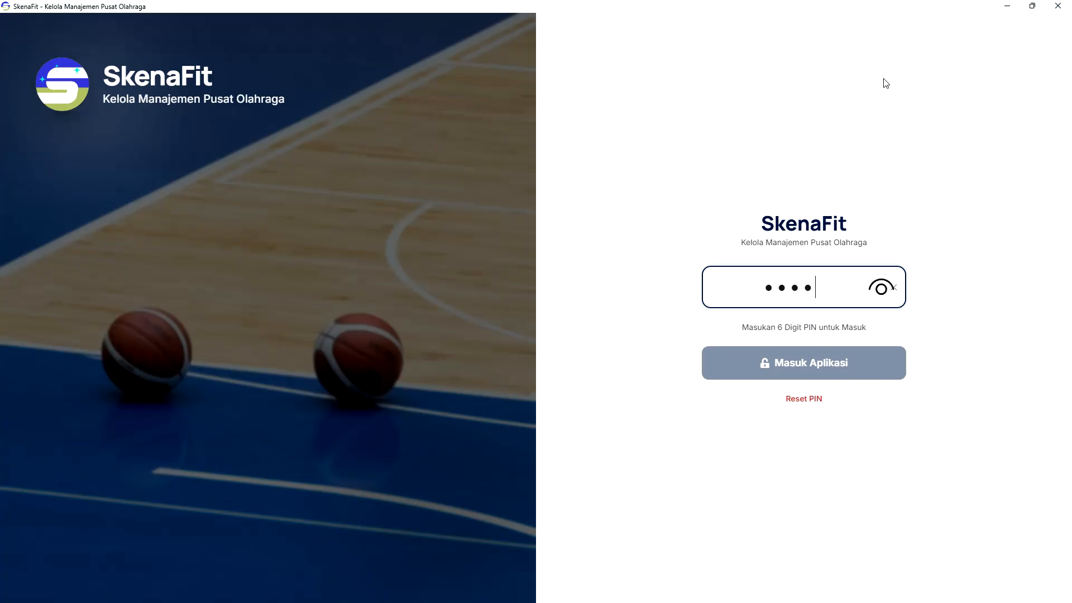
pyautogui.press('Return')
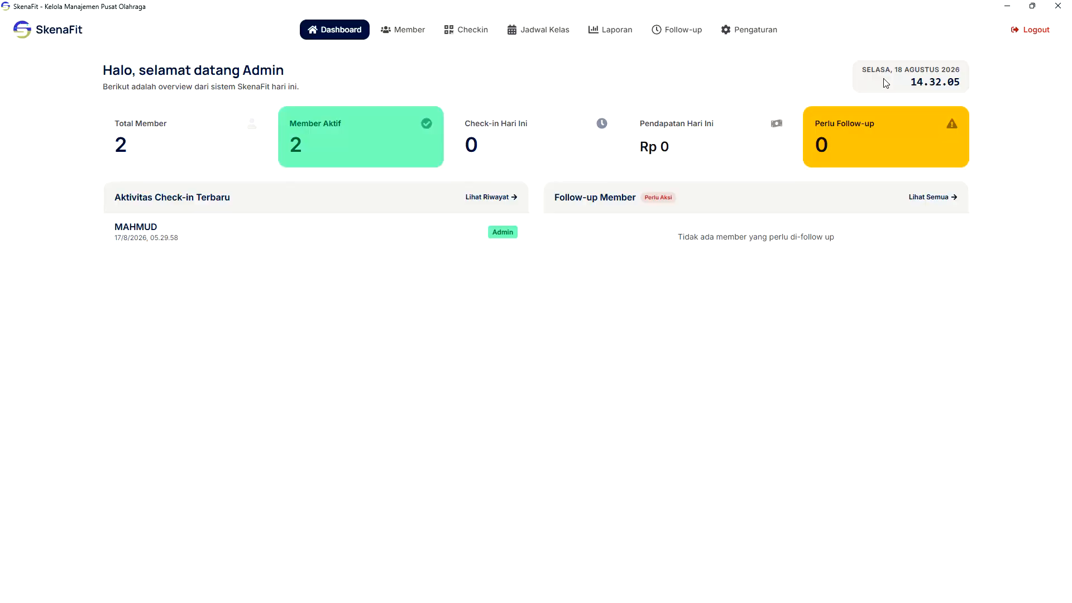
# - Look through the member, check-in, class schedule and report pages, including the coach report and coach commission report
pyautogui.click(404, 38)
pyautogui.click(462, 40)
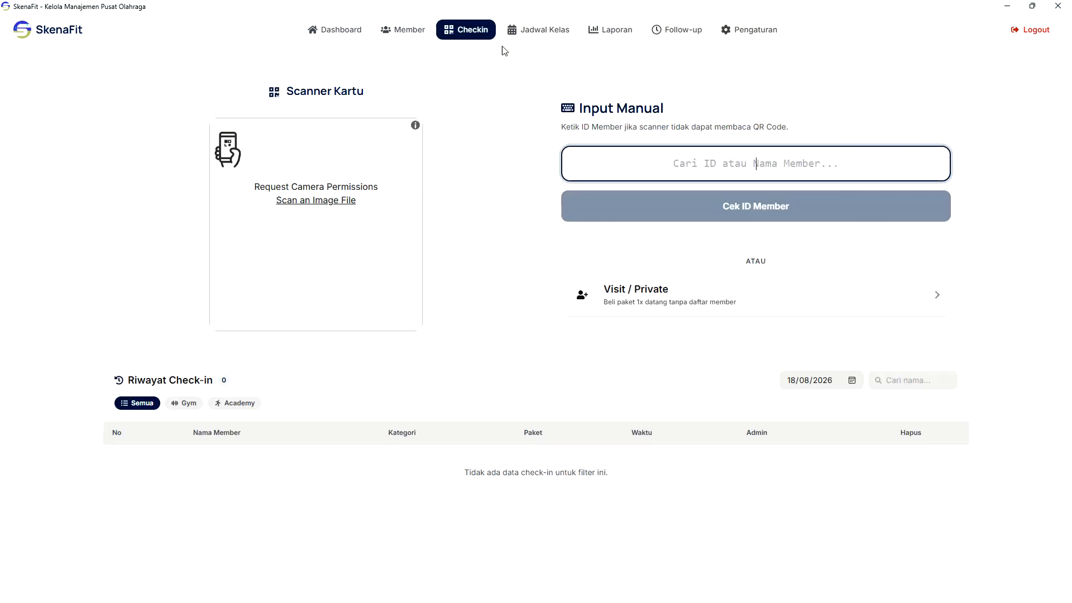
pyautogui.click(538, 37)
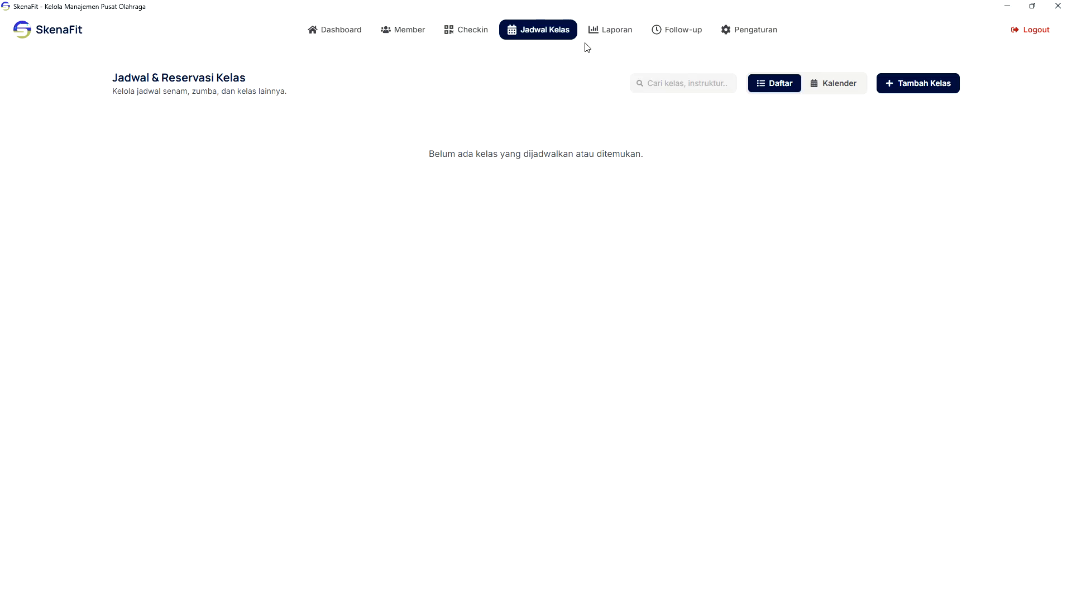
pyautogui.click(600, 36)
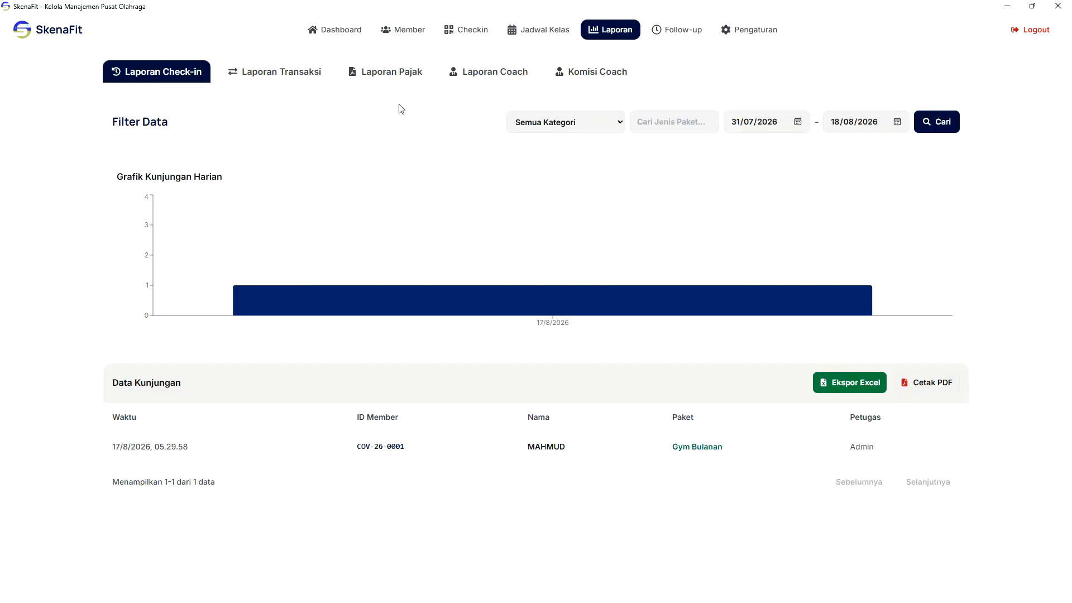
pyautogui.click(506, 78)
pyautogui.click(594, 79)
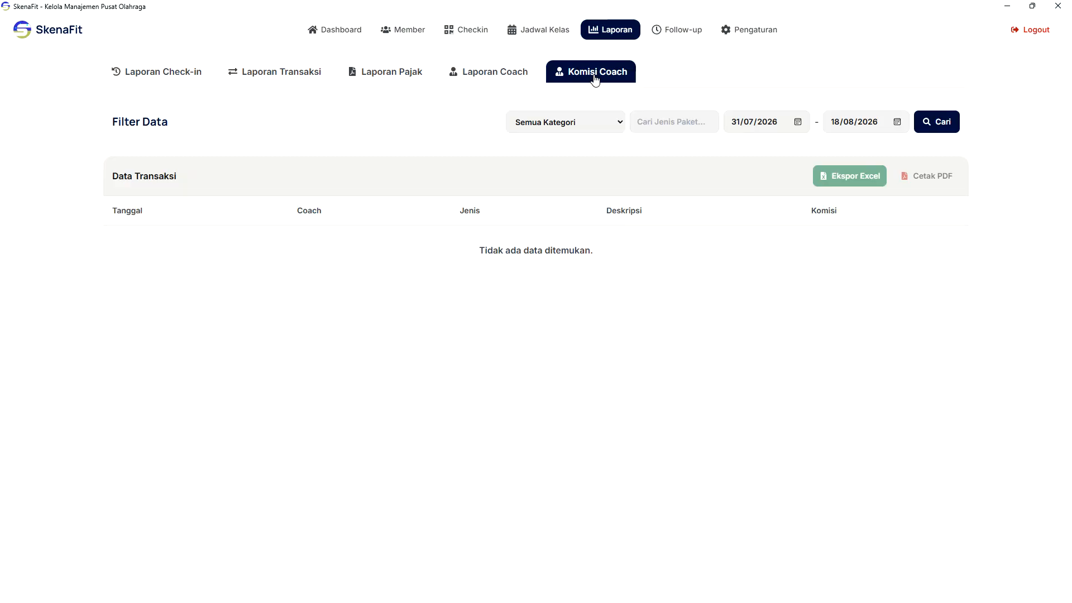
# - View the member list and the general settings, focusing on the Google Apps Script URL for cloud integration
pyautogui.click(400, 35)
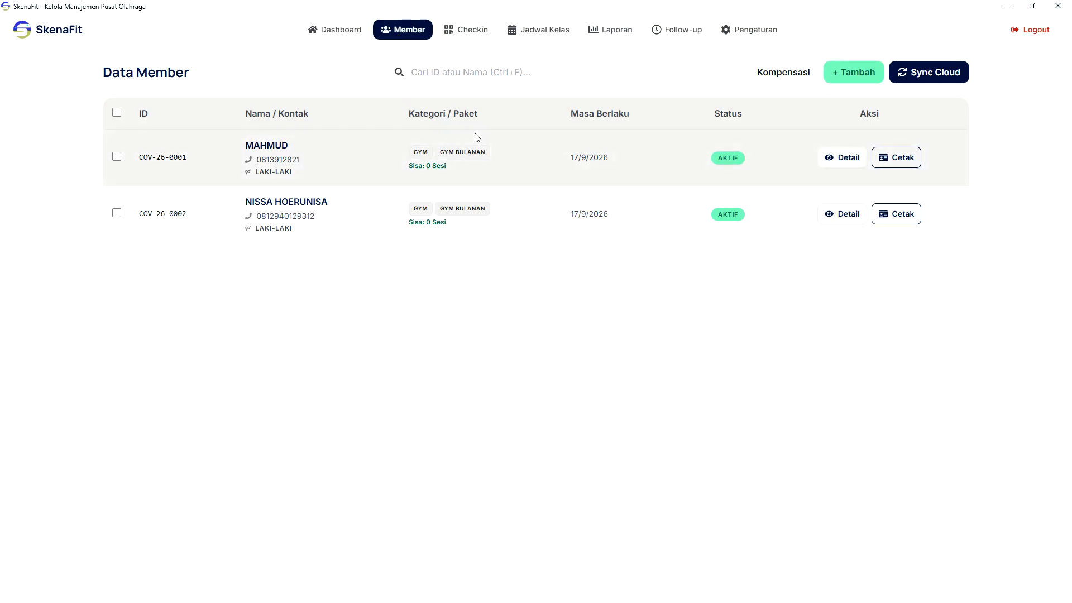
pyautogui.click(750, 30)
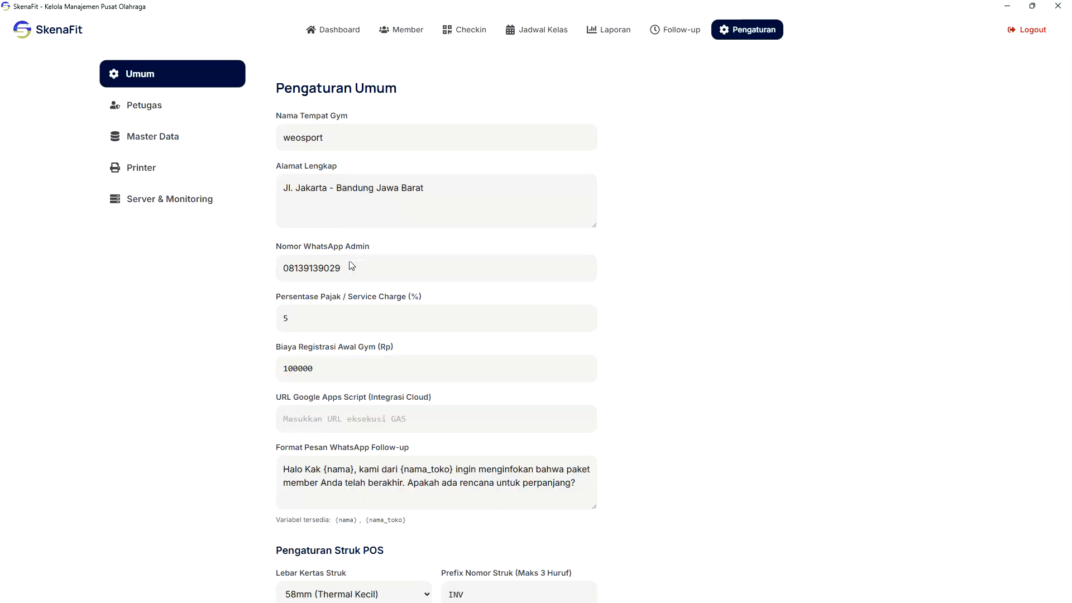
pyautogui.click(314, 417)
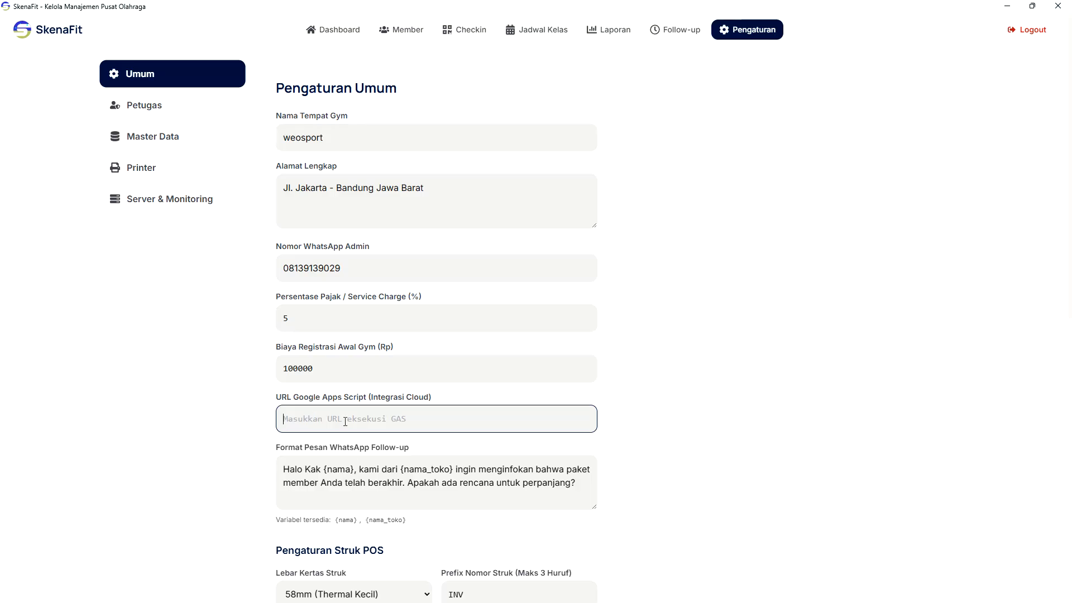
# - Look at the new-member registration form from the member list and close it without saving
pyautogui.click(403, 30)
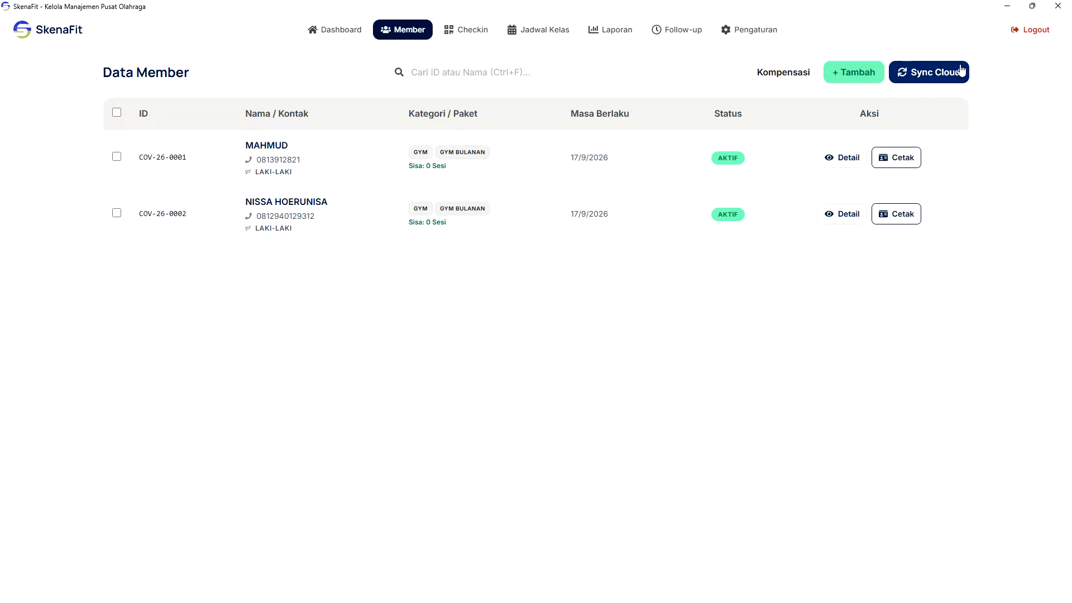
pyautogui.click(859, 72)
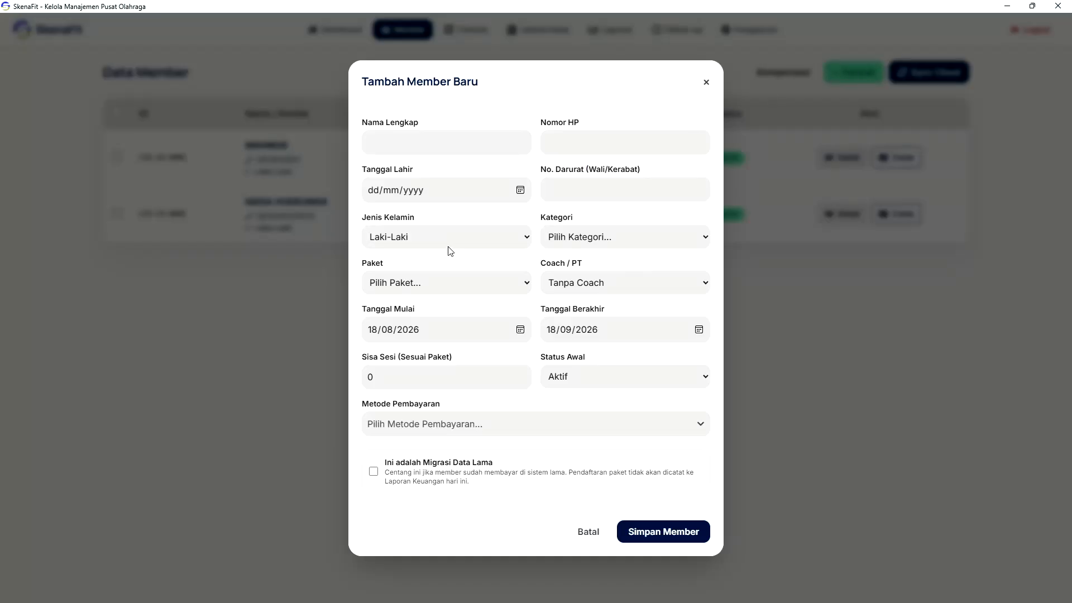
pyautogui.click(707, 83)
# - Review the Master Data settings and the new-package form with the Academy category, cancelling the form without adding a package
pyautogui.click(745, 33)
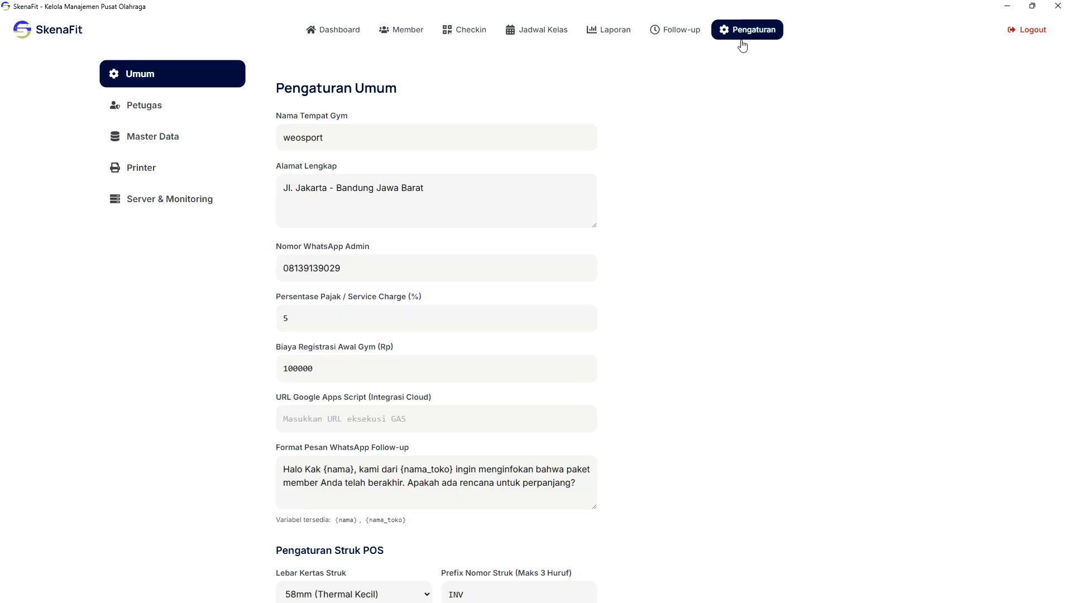
pyautogui.click(206, 136)
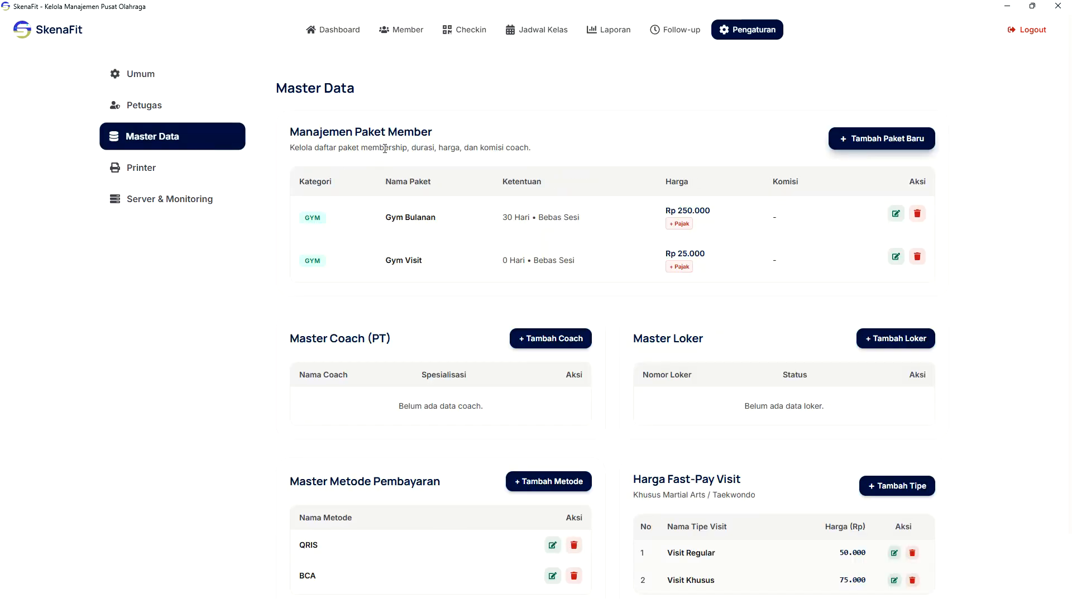
pyautogui.click(838, 138)
pyautogui.click(419, 239)
pyautogui.click(399, 273)
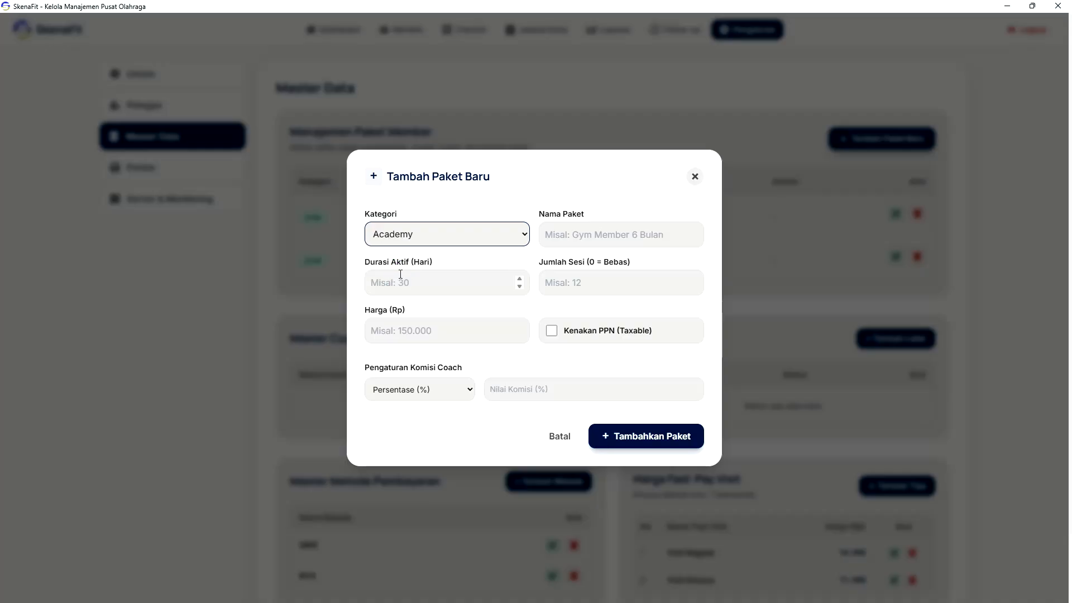
pyautogui.click(552, 445)
pyautogui.scroll(-2, 413, 355)
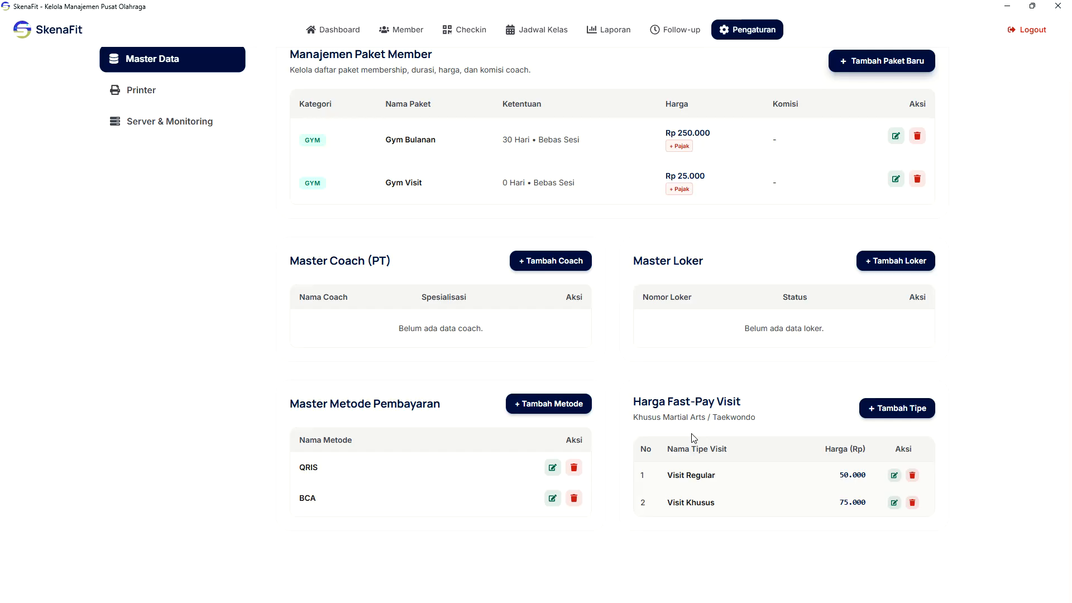
# - View the first member's detail page with its package and subscription list, and return to the member list
pyautogui.click(401, 30)
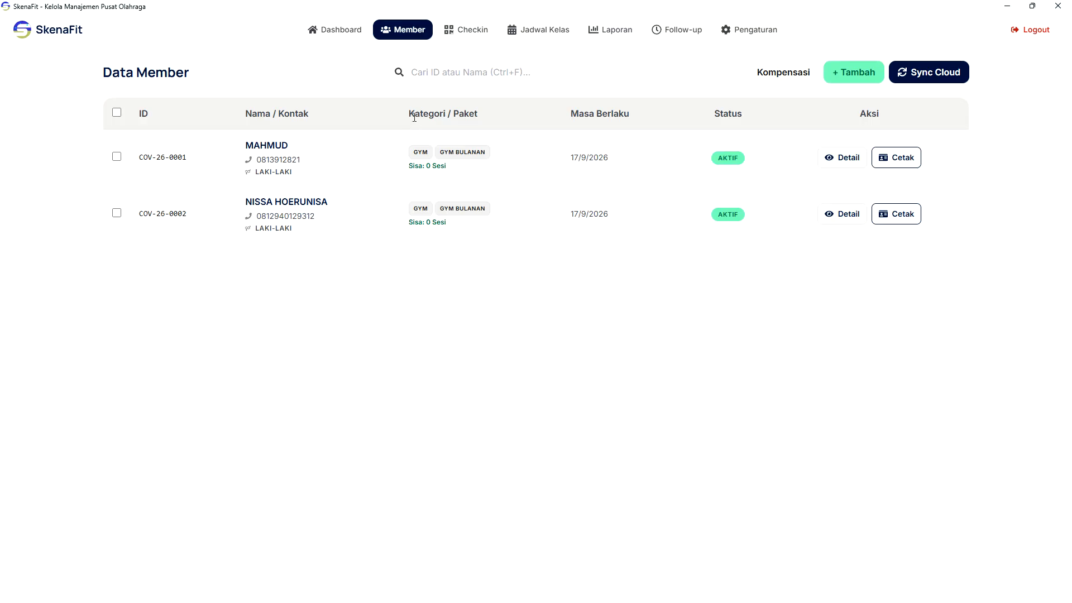
pyautogui.click(836, 158)
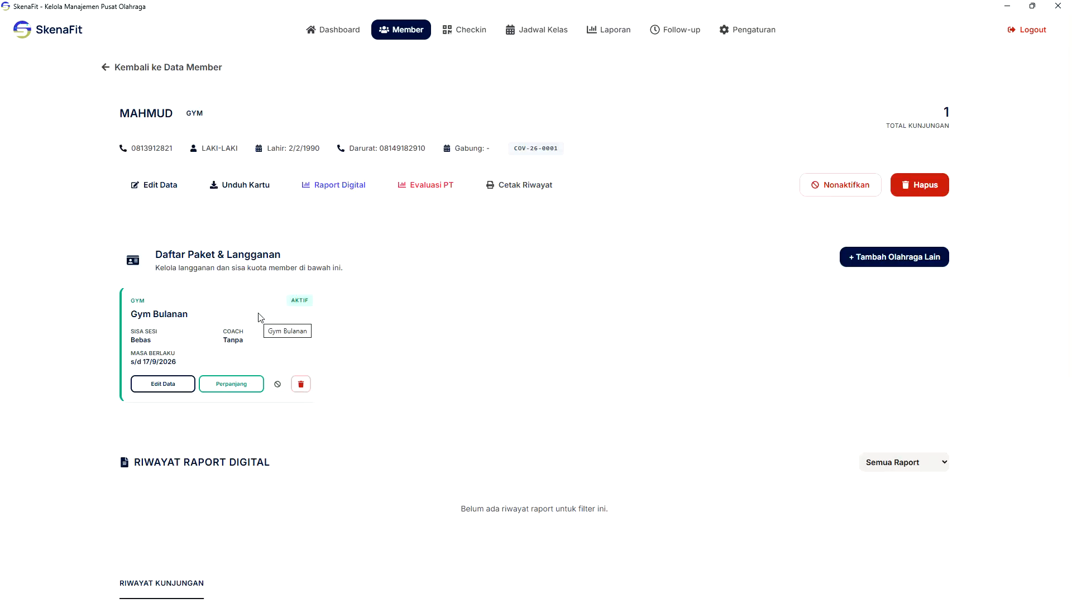
pyautogui.click(105, 67)
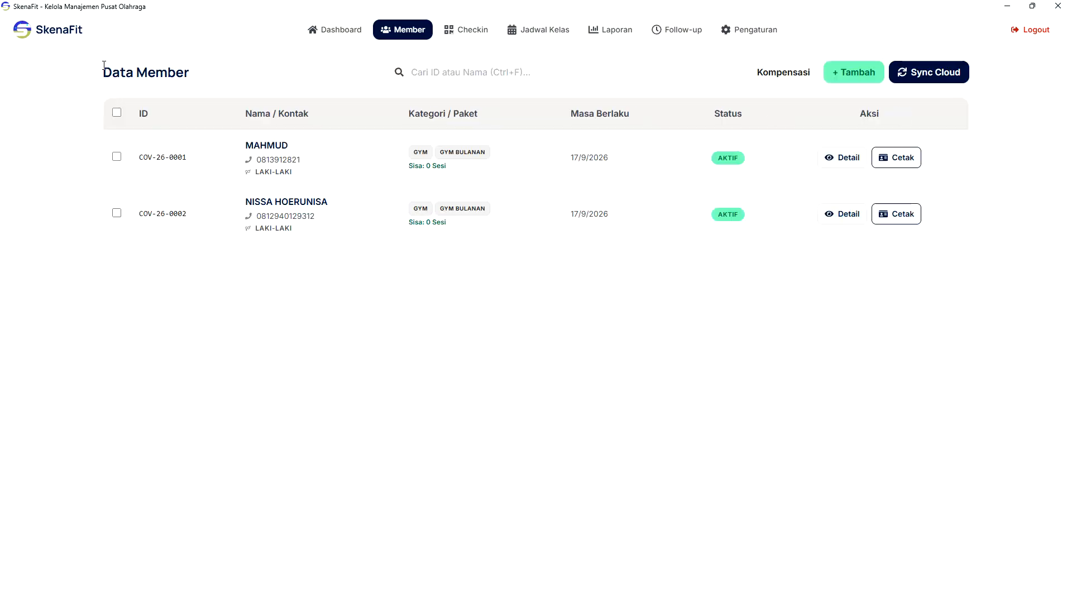
# - Check in the first member by manual name search with the Gym Bulanan package, skipping the locker selection
pyautogui.click(468, 34)
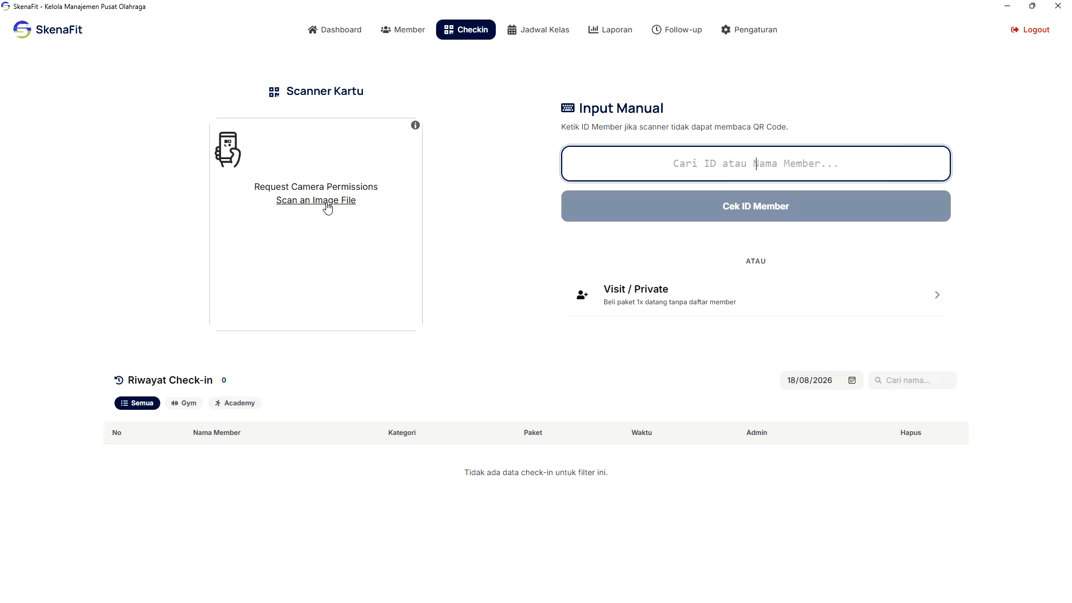
pyautogui.click(723, 161)
pyautogui.write('mah')
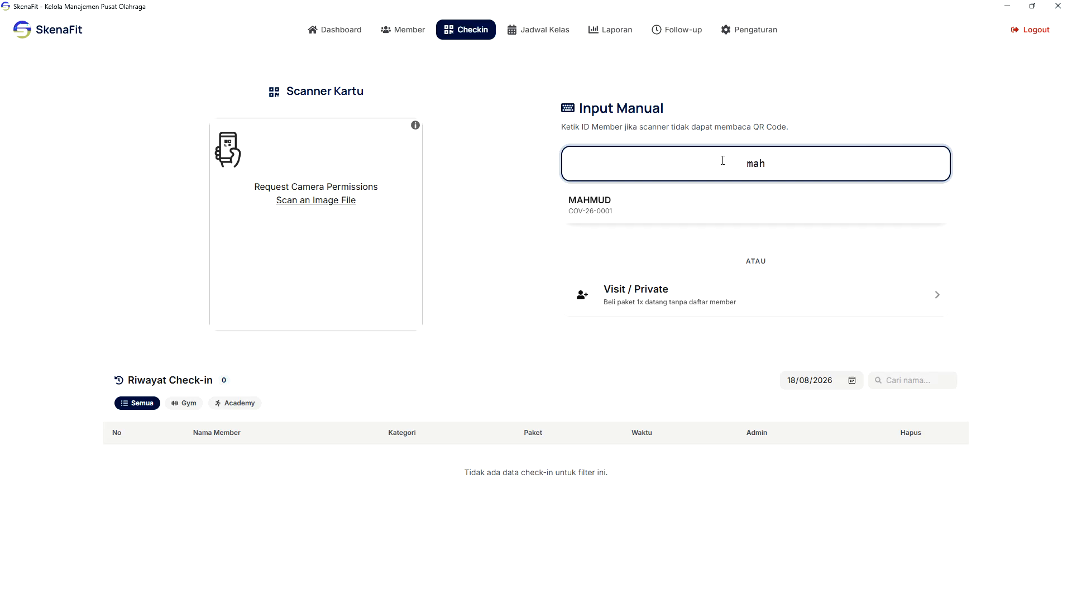
pyautogui.click(728, 224)
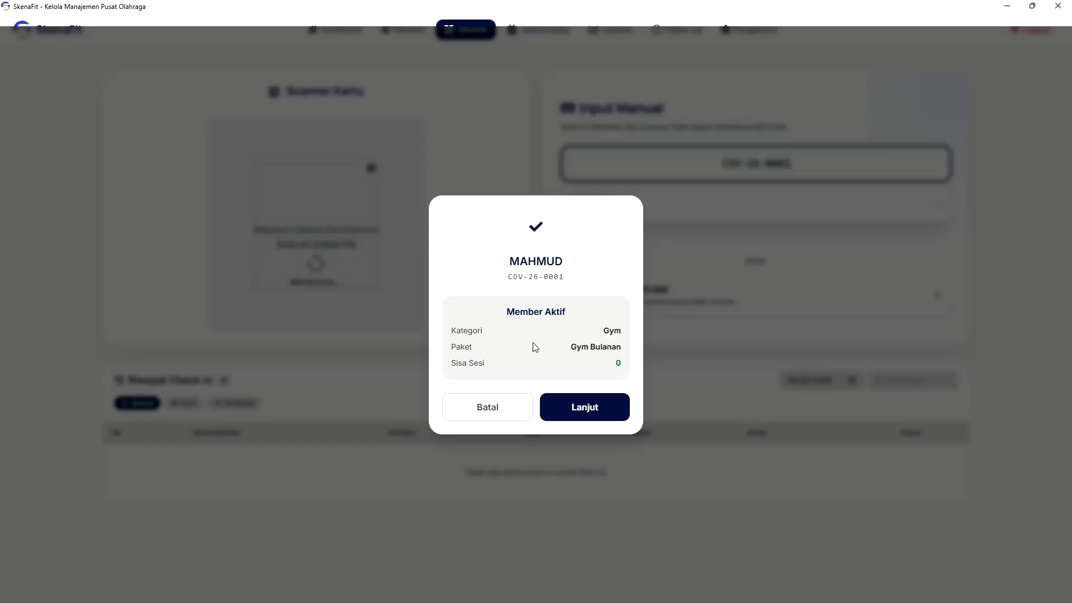
pyautogui.click(582, 404)
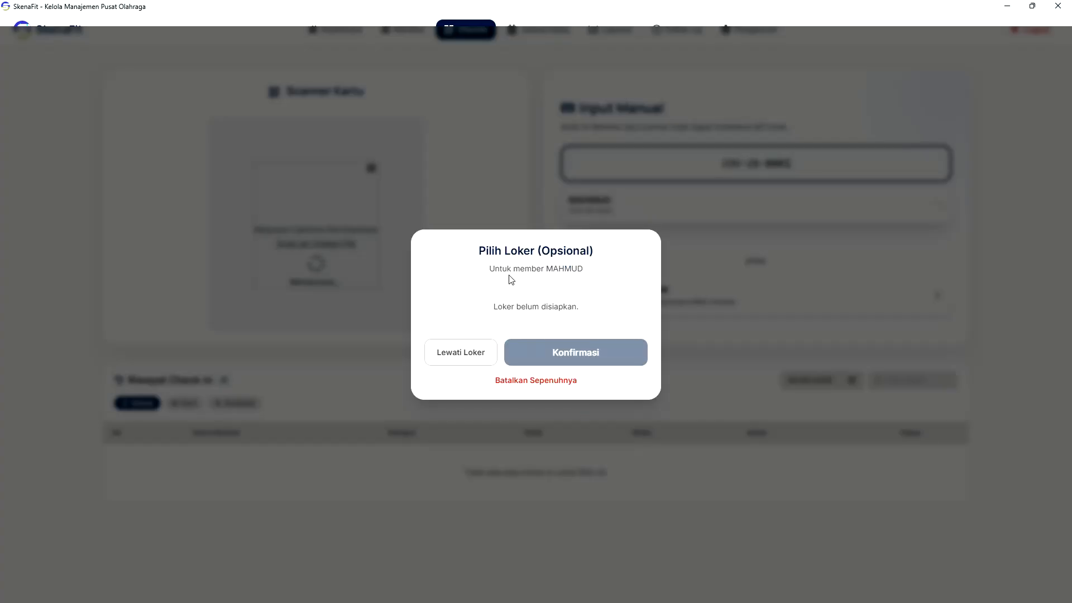
pyautogui.click(490, 364)
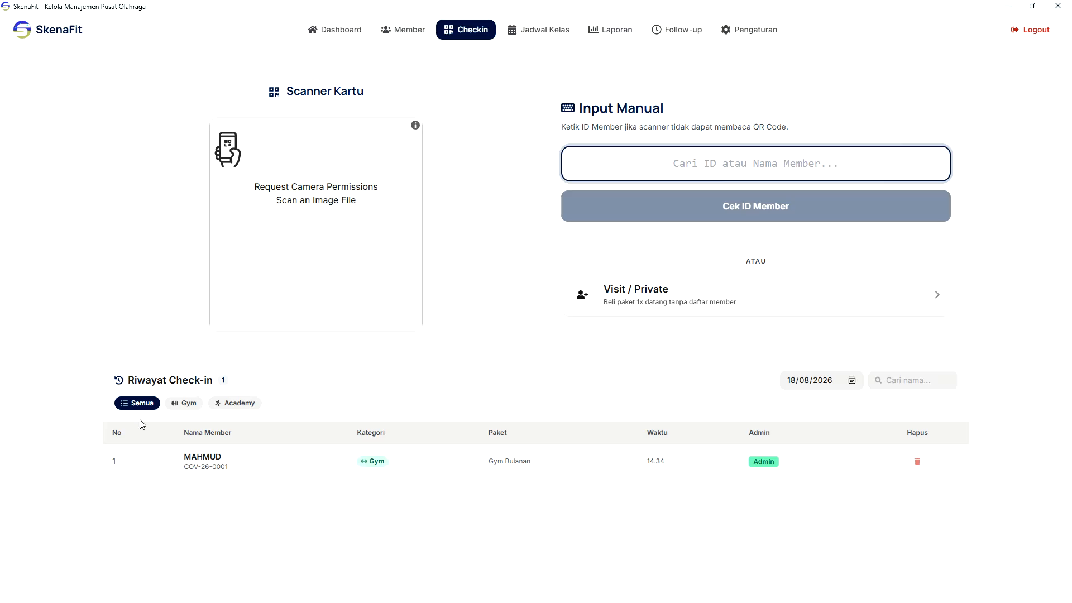
# - Examine the new entry in the check-in history and the same member's visit list and attendance calendar
pyautogui.moveTo(657, 462); pyautogui.dragTo(702, 461)
pyautogui.moveTo(620, 452); pyautogui.dragTo(782, 462)
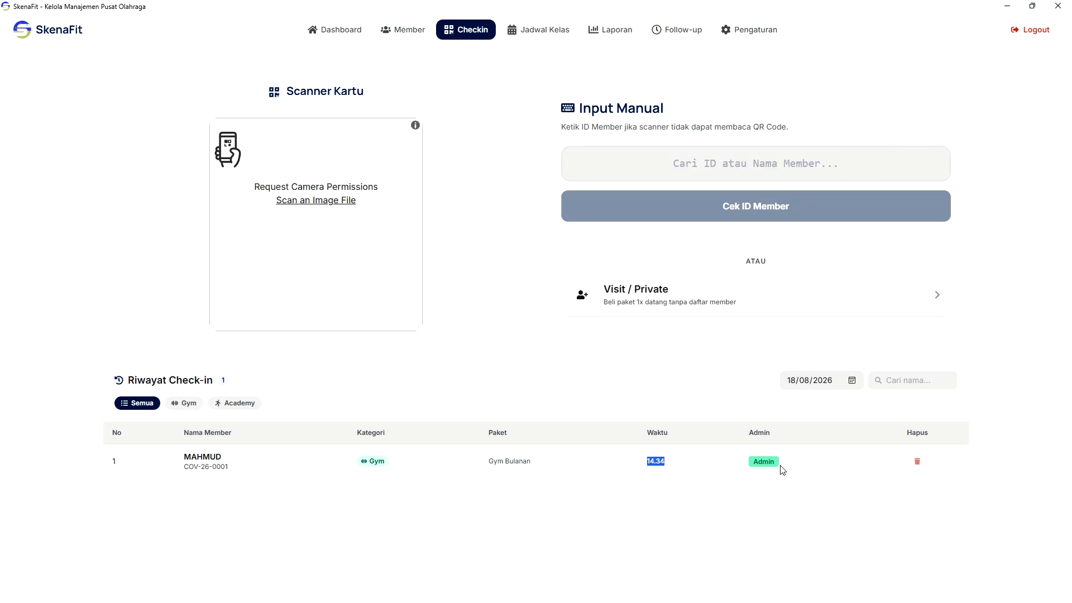
pyautogui.click(398, 32)
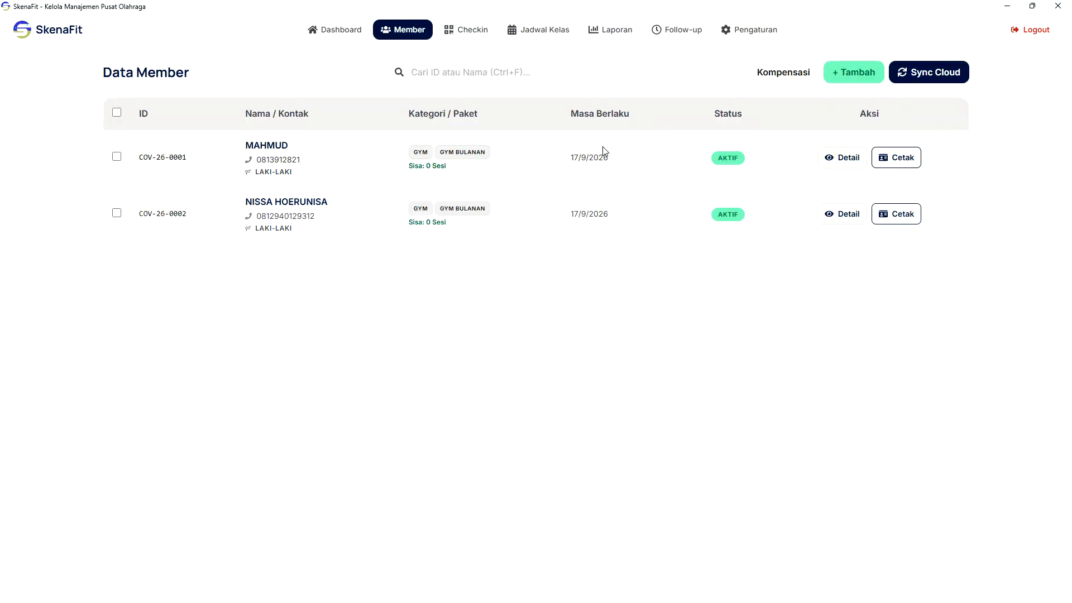
pyautogui.moveTo(565, 158); pyautogui.dragTo(628, 161)
pyautogui.click(840, 158)
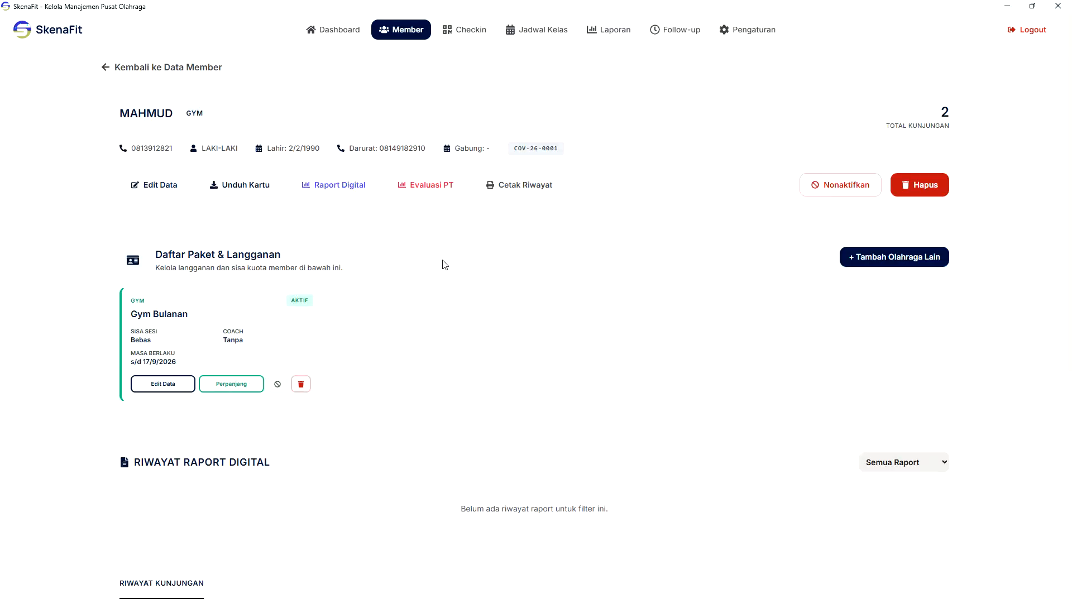
pyautogui.scroll(-6, 462, 266)
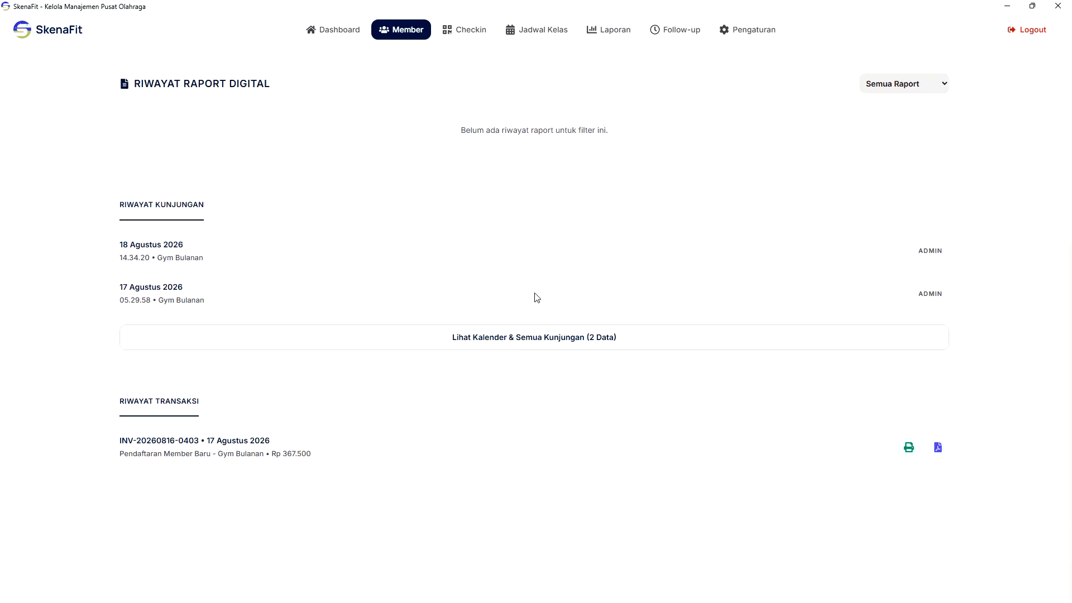
pyautogui.click(521, 337)
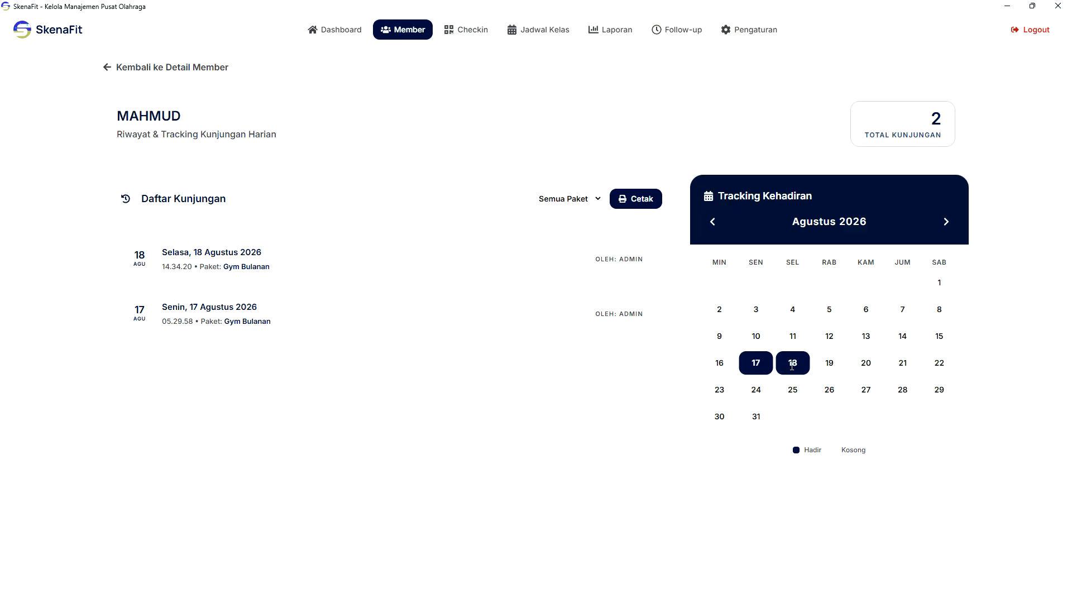
# - Preview exporting the visit history as a PDF without saving, and review the visit and transaction history on the member's detail page
pyautogui.click(634, 205)
pyautogui.click(497, 281)
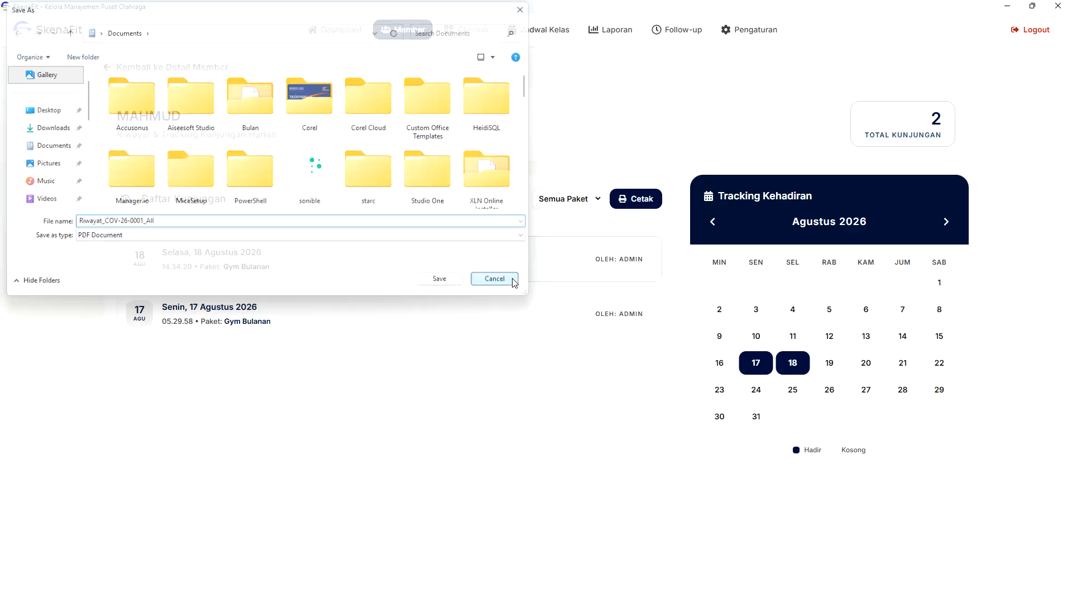
pyautogui.click(114, 67)
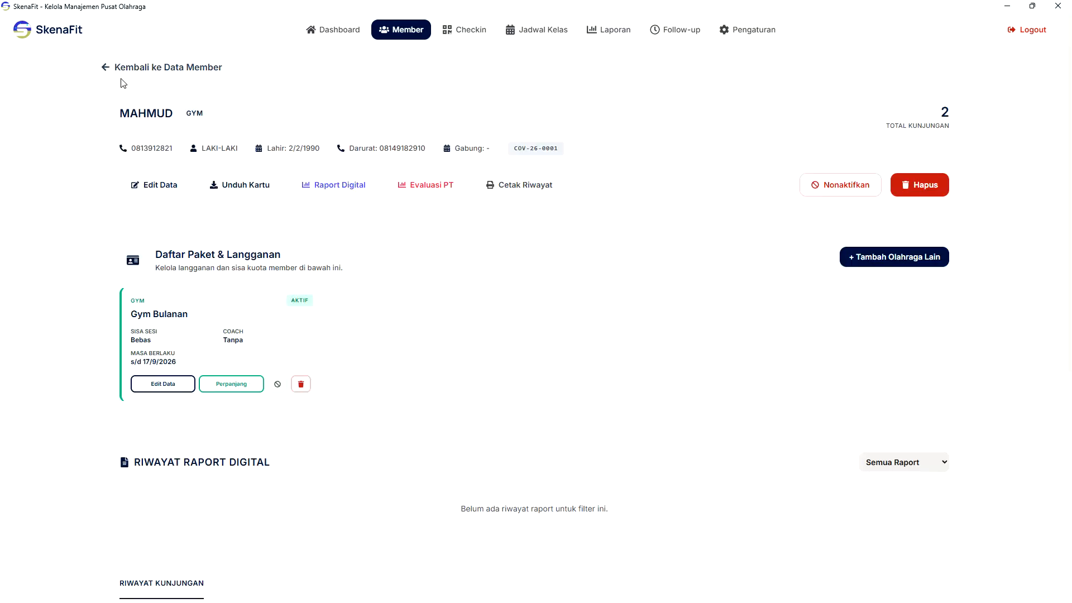
pyautogui.scroll(-6, 503, 241)
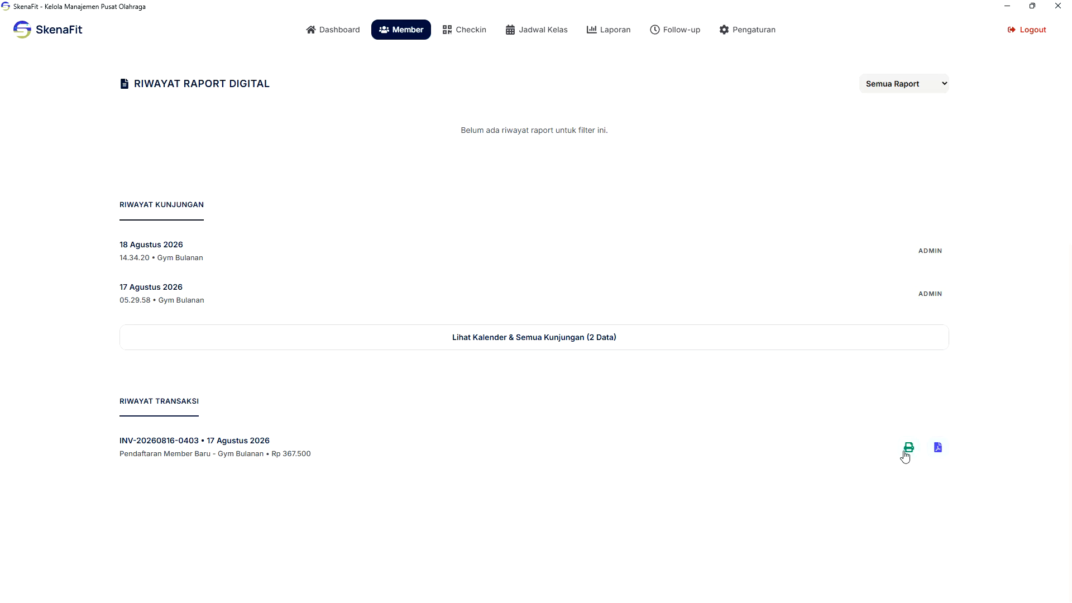
pyautogui.scroll(6, 639, 335)
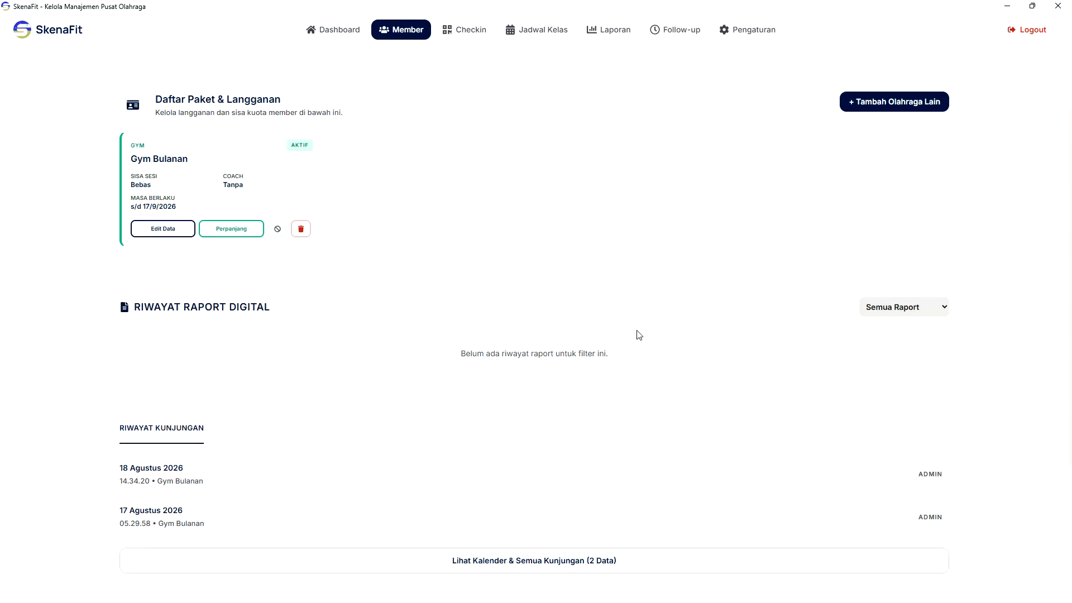
pyautogui.click(560, 35)
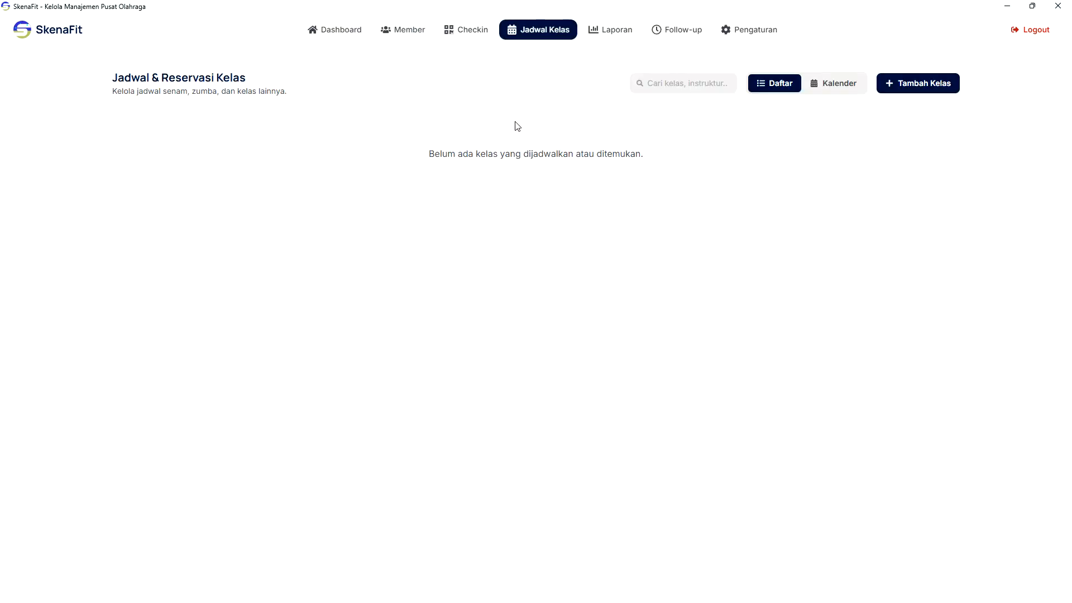
pyautogui.click(924, 82)
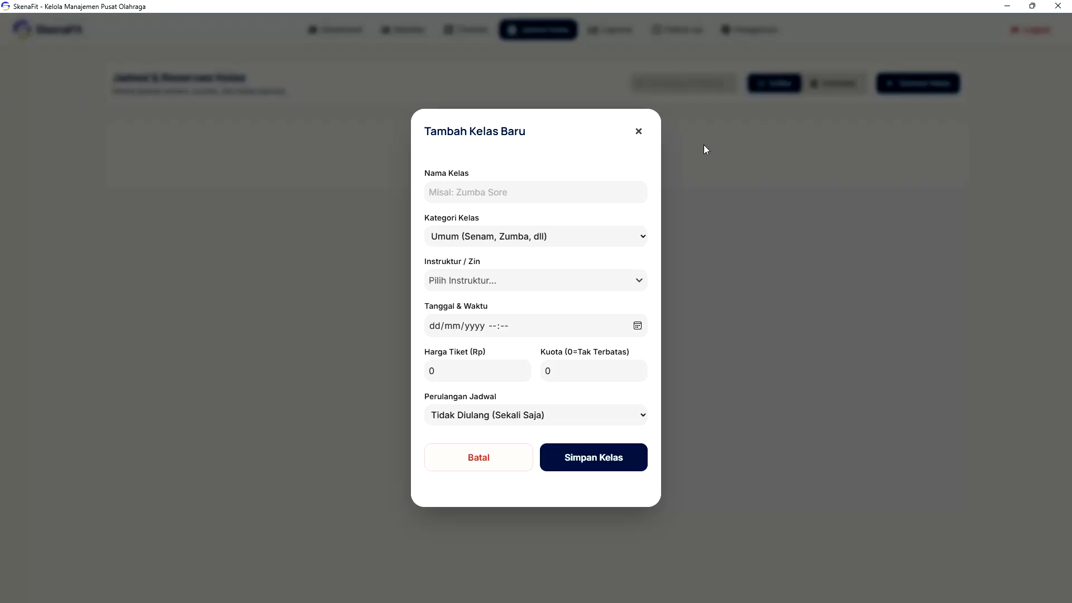
pyautogui.click(461, 238)
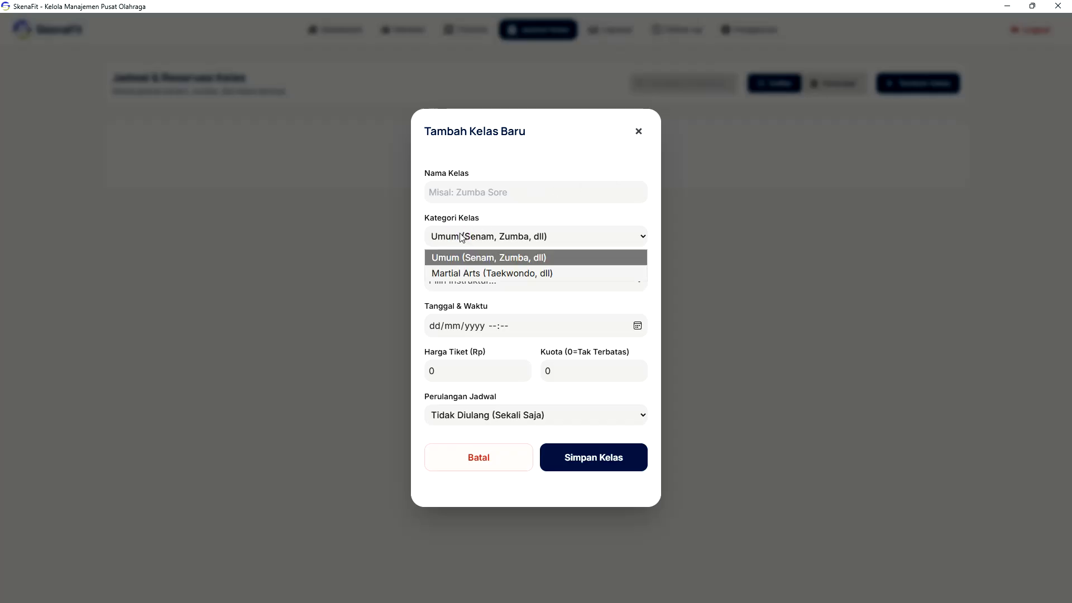
pyautogui.click(504, 157)
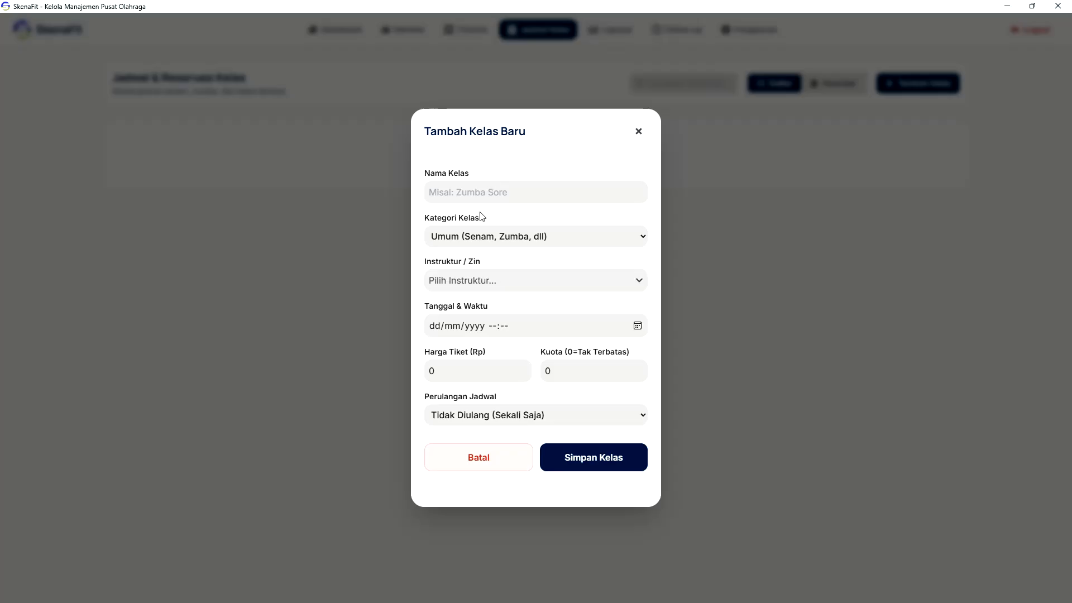
pyautogui.click(491, 196)
pyautogui.write('Zumba Zin Art')
pyautogui.click(499, 236)
pyautogui.click(494, 254)
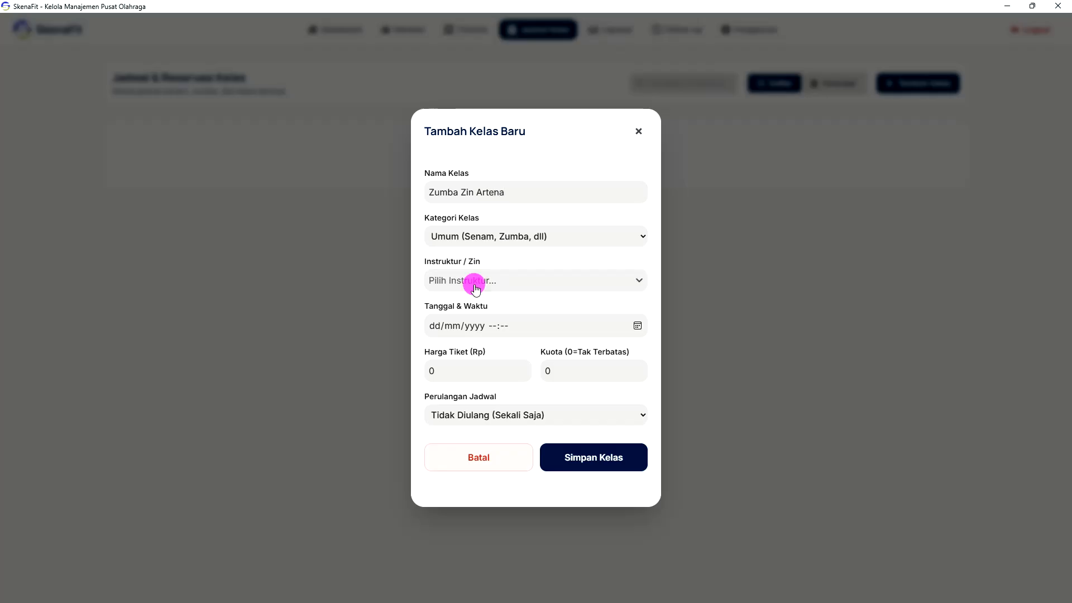
pyautogui.click(469, 280)
pyautogui.click(496, 228)
pyautogui.click(489, 464)
# - Add a coach to the master data in the settings, entering the coach's name and the specialisation Zumba
pyautogui.click(726, 29)
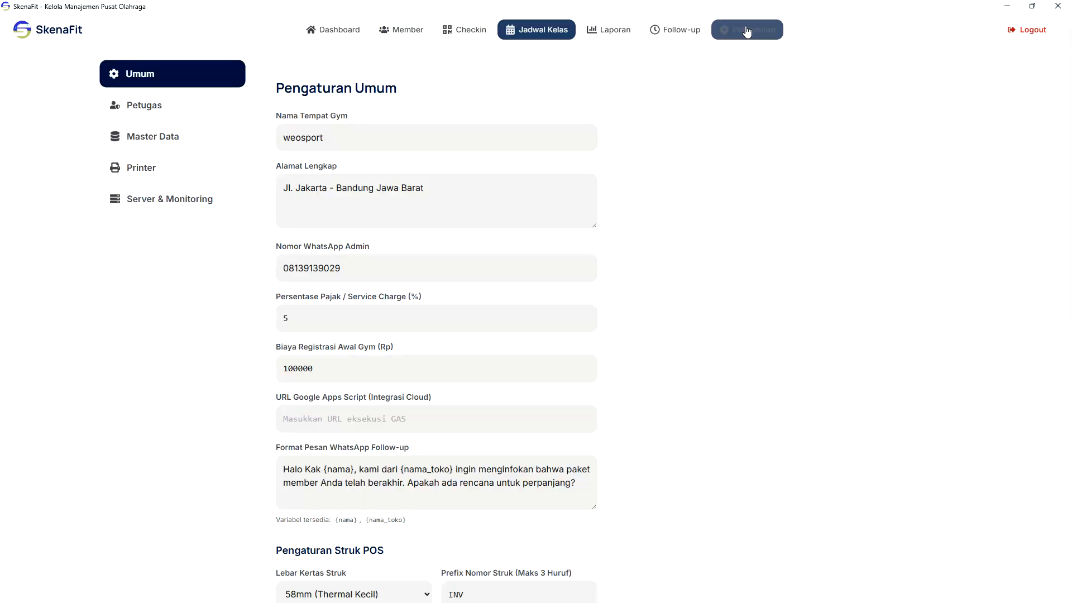
pyautogui.click(103, 135)
pyautogui.click(555, 337)
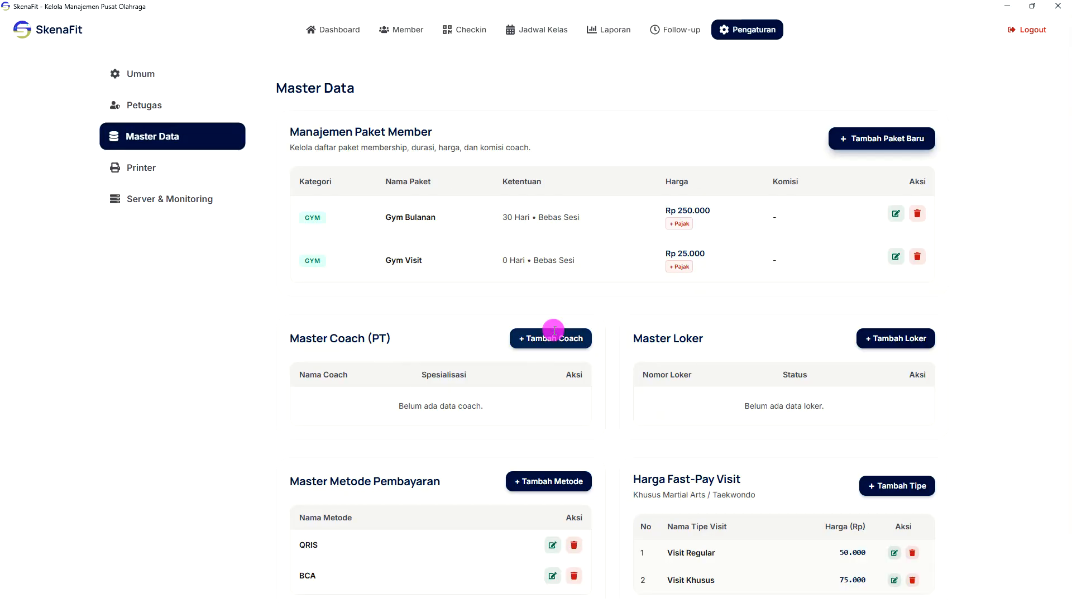
pyautogui.click(498, 297)
pyautogui.write('Zin Artena')
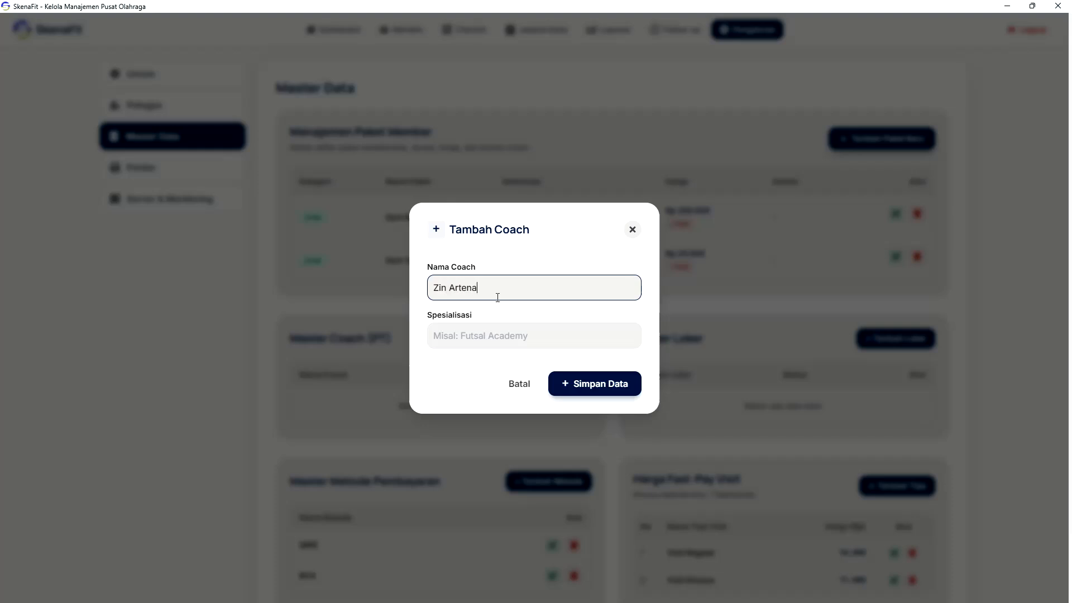
pyautogui.press('Tab')
pyautogui.press('Return')
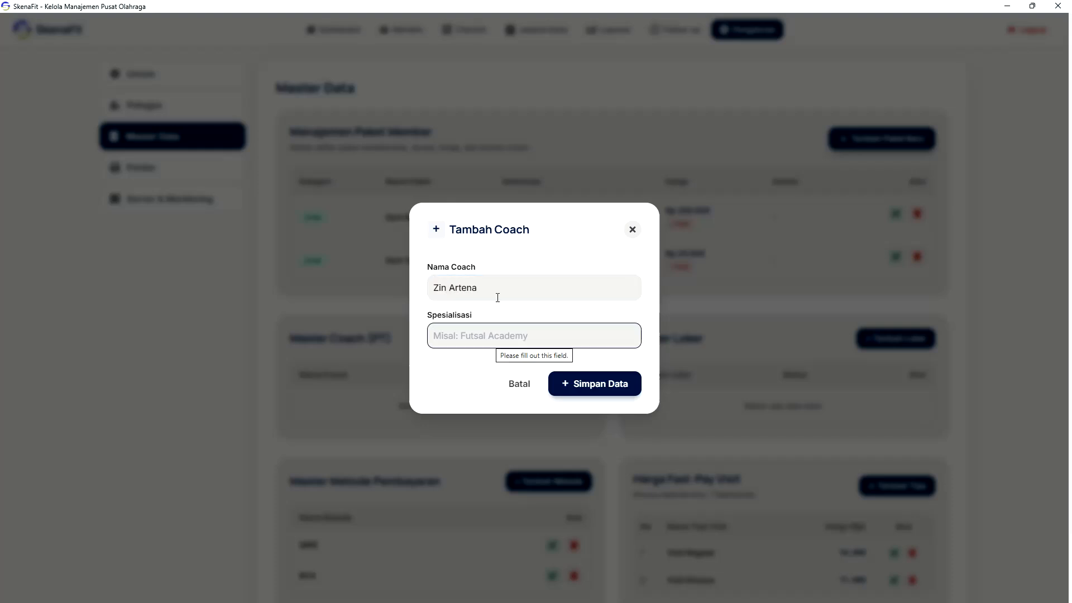
pyautogui.write('Zumba')
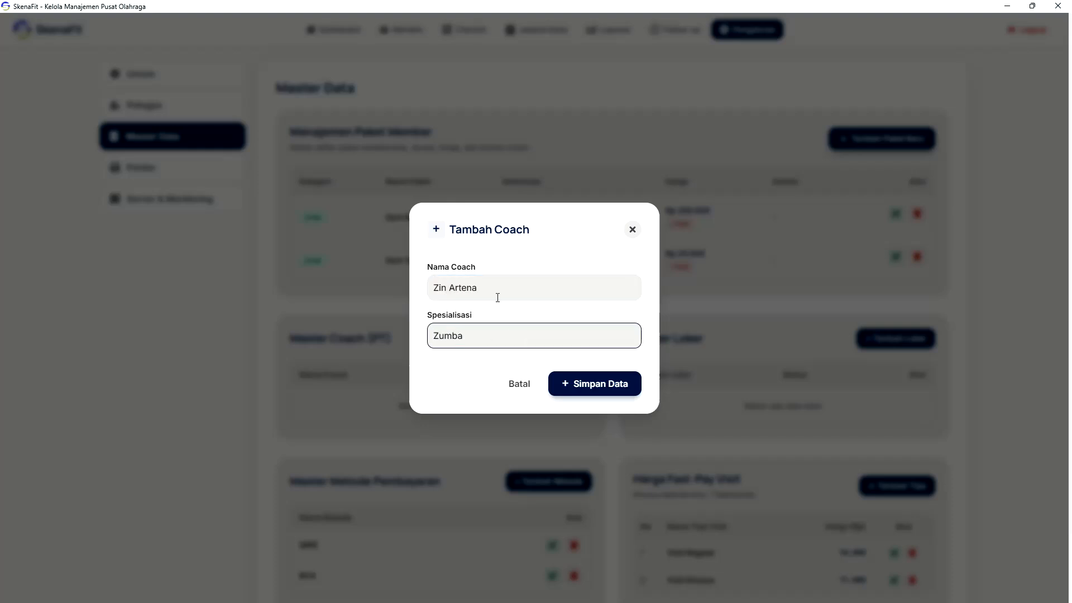
pyautogui.click(592, 386)
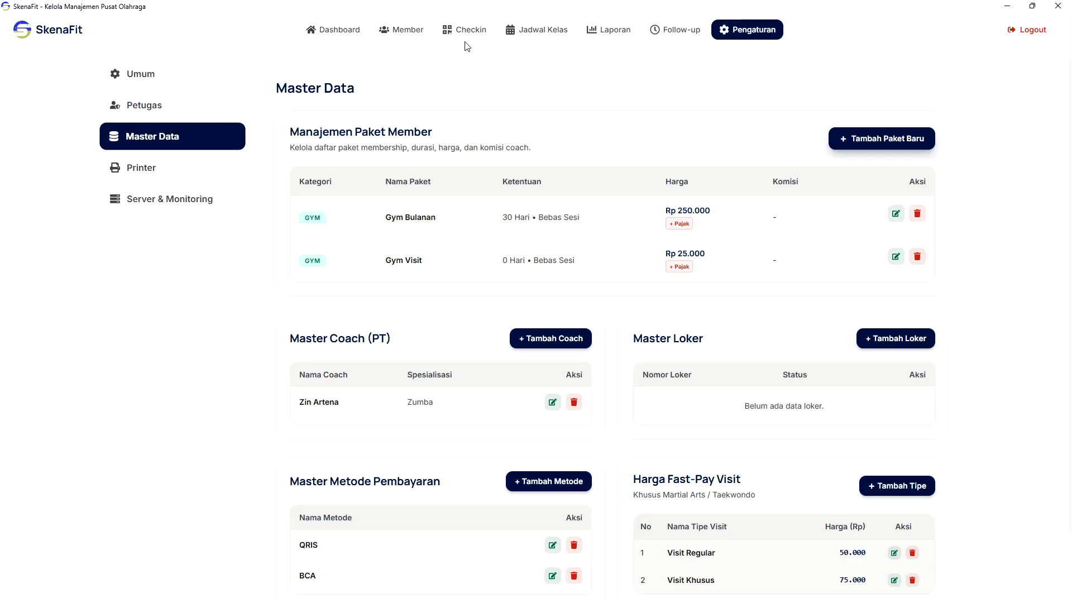
# - Start a new class named Zumba plus the instructor's name, with category Umum (Senam, Zumba, dll) and the newly added coach as instructor
pyautogui.click(535, 35)
pyautogui.click(909, 82)
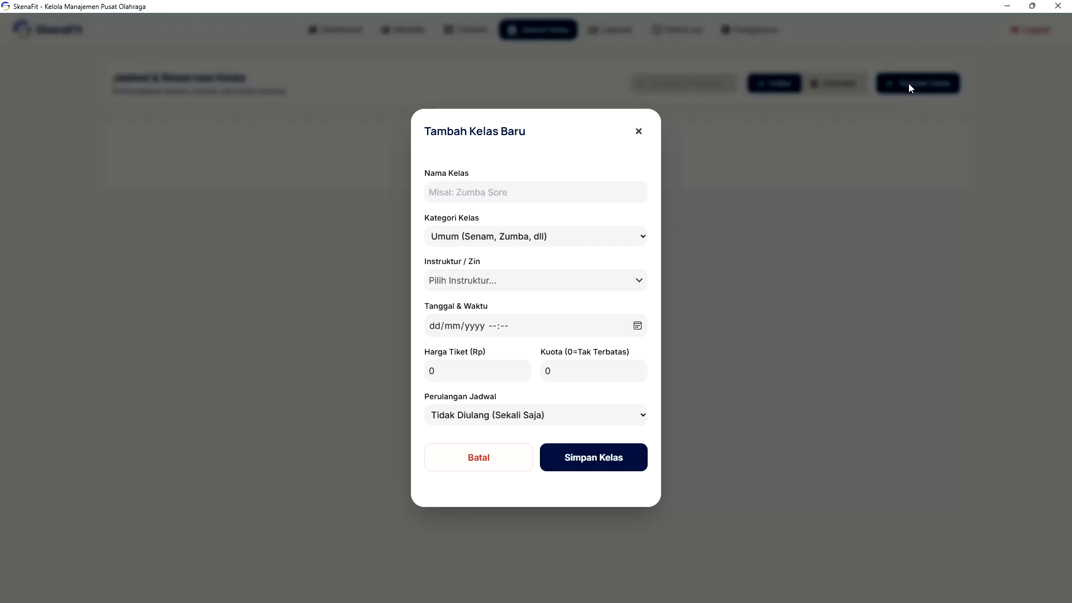
pyautogui.click(479, 189)
pyautogui.write('Zumb')
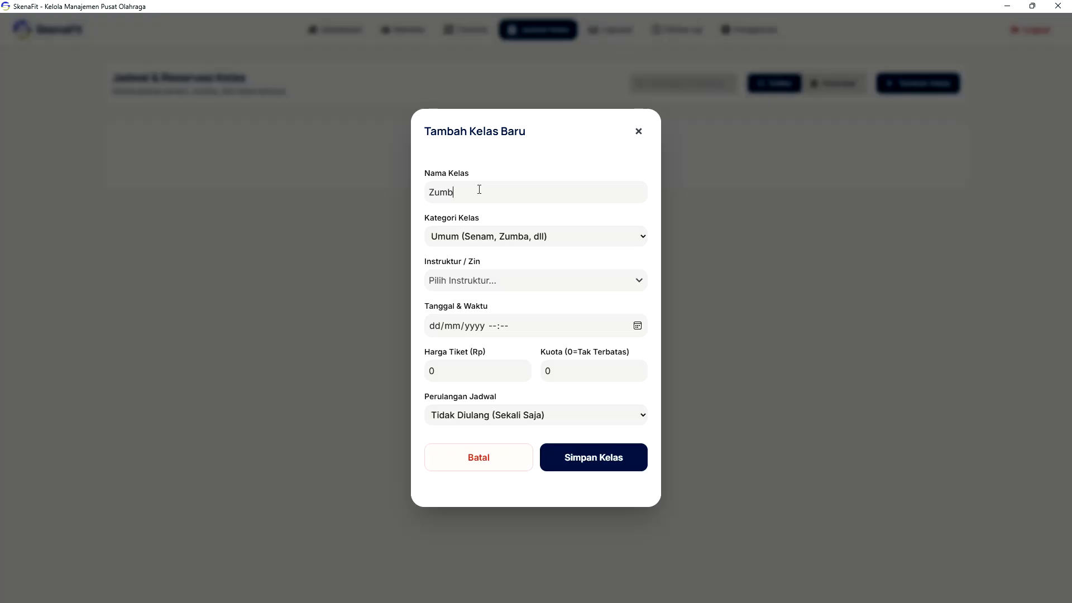
pyautogui.write('a Zin Artena')
pyautogui.click(480, 246)
pyautogui.click(506, 255)
pyautogui.click(480, 280)
pyautogui.click(483, 284)
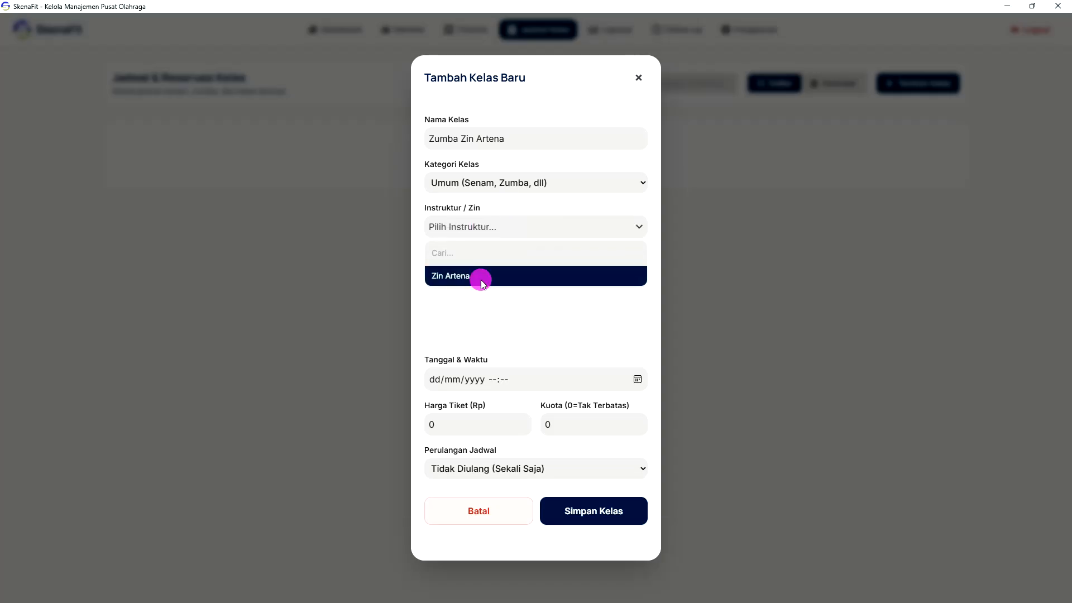
# - Set the new class's date and time to 18/08/2026 15:37
pyautogui.click(440, 327)
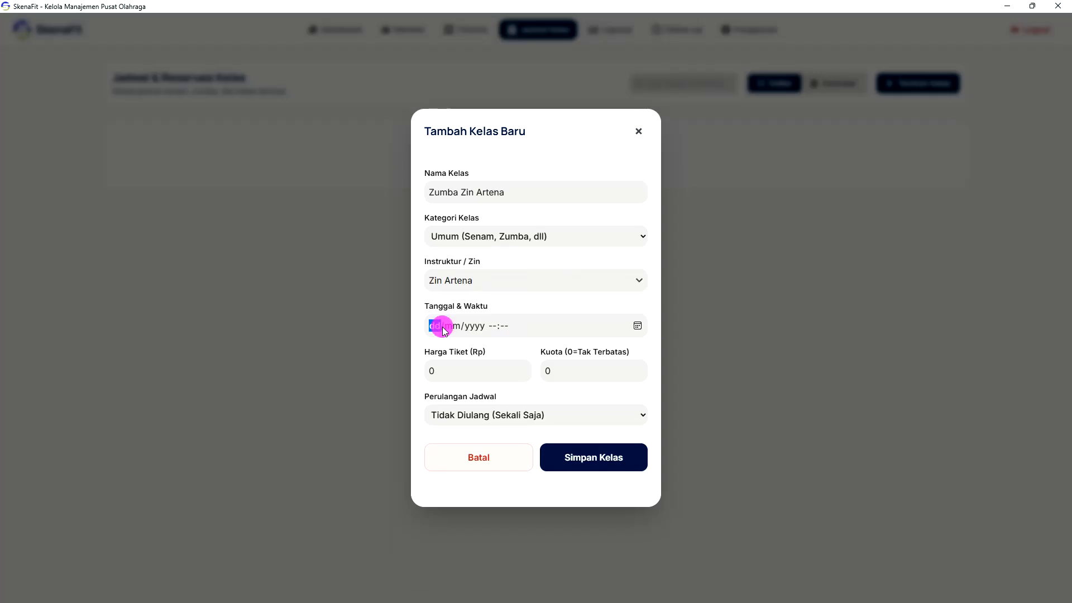
pyautogui.click(637, 326)
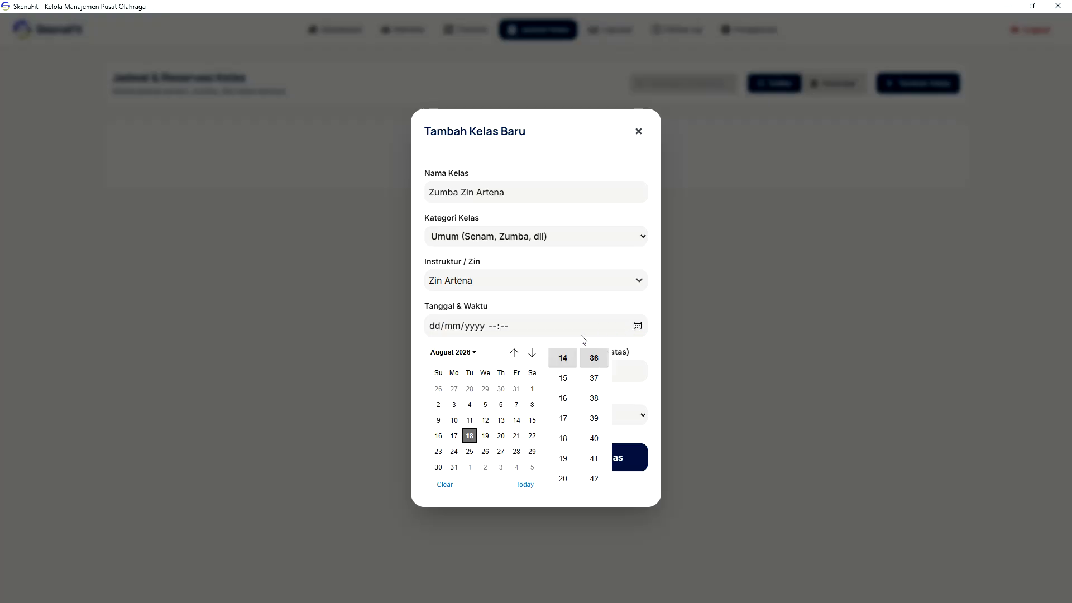
pyautogui.click(470, 436)
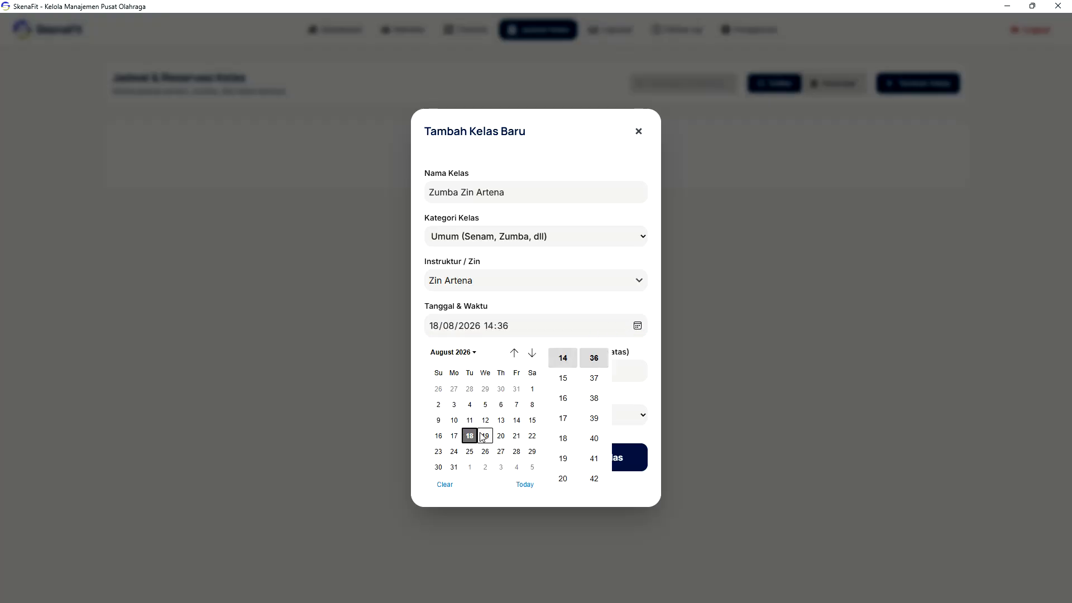
pyautogui.click(563, 378)
pyautogui.click(594, 378)
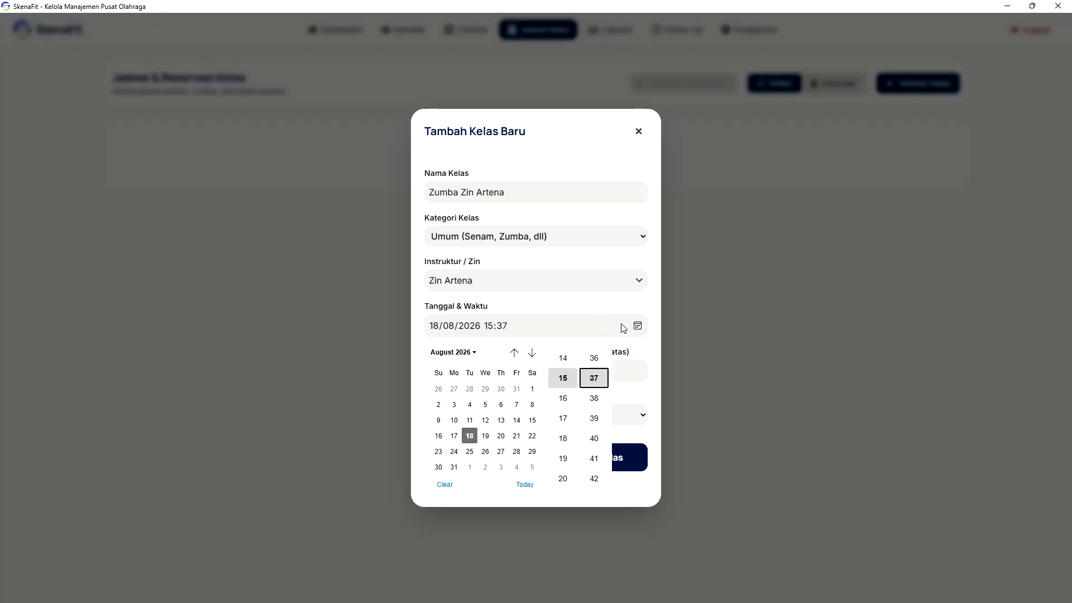
pyautogui.click(601, 300)
# - Set the ticket price to 25.000, keep the schedule as Tidak Diulang (Sekali Saja), and save the class
pyautogui.click(451, 364)
pyautogui.hotkey('ctrl', 'a')
pyautogui.click(496, 16)
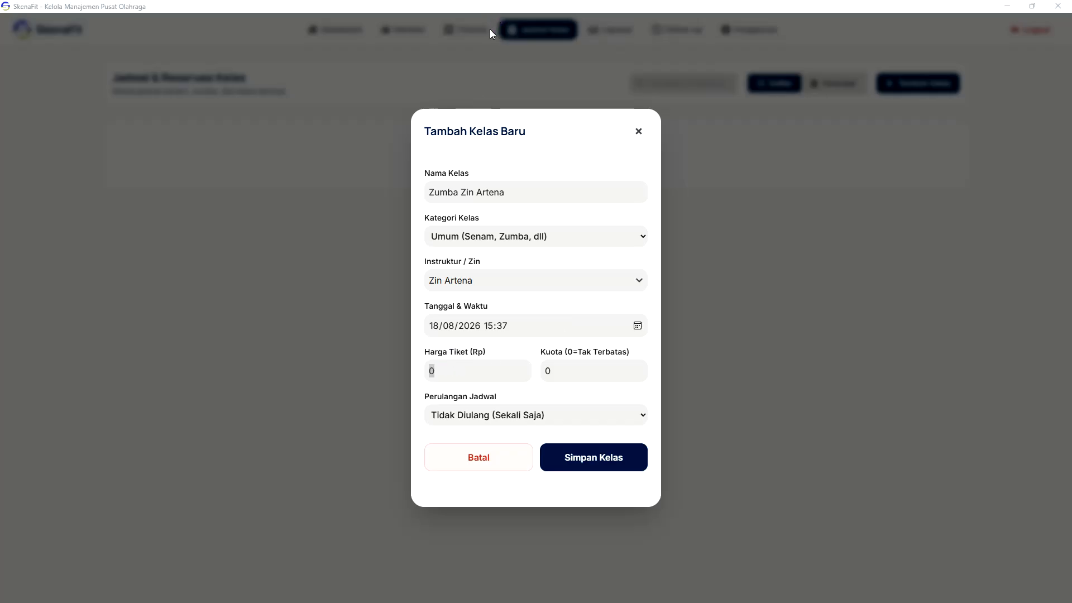
pyautogui.click(449, 362)
pyautogui.hotkey('ctrl', 'a')
pyautogui.write('2')
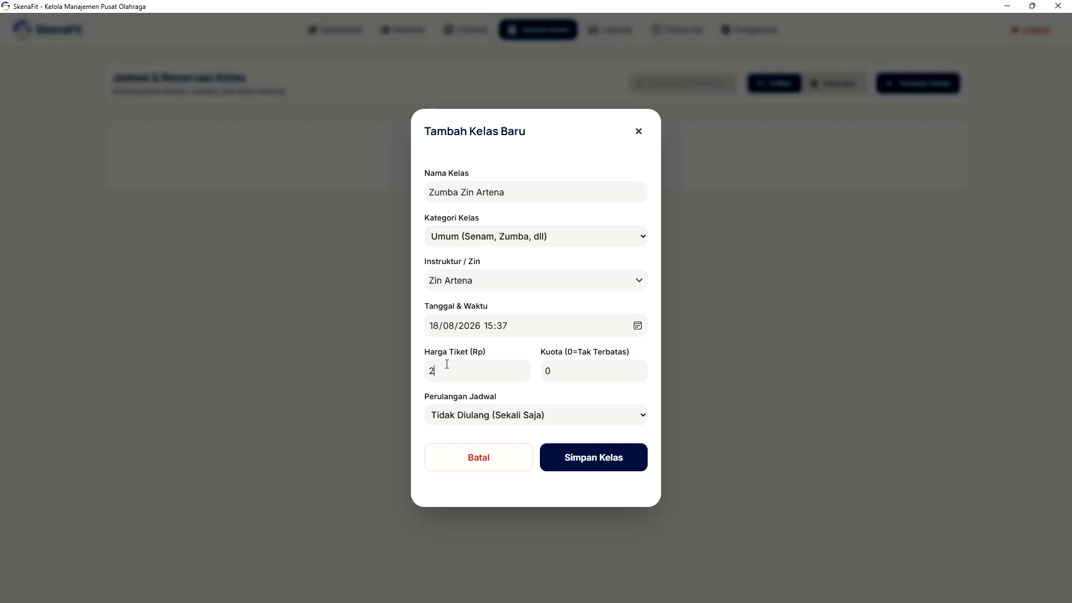
pyautogui.write('5.000')
pyautogui.doubleClick(567, 377)
pyautogui.click(506, 418)
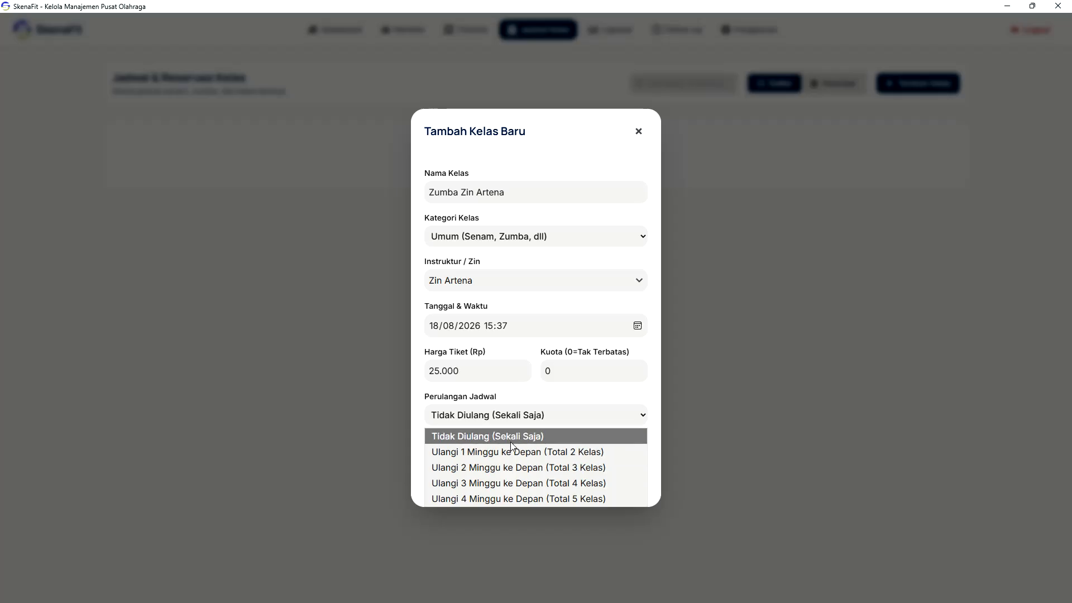
pyautogui.click(511, 440)
pyautogui.click(603, 459)
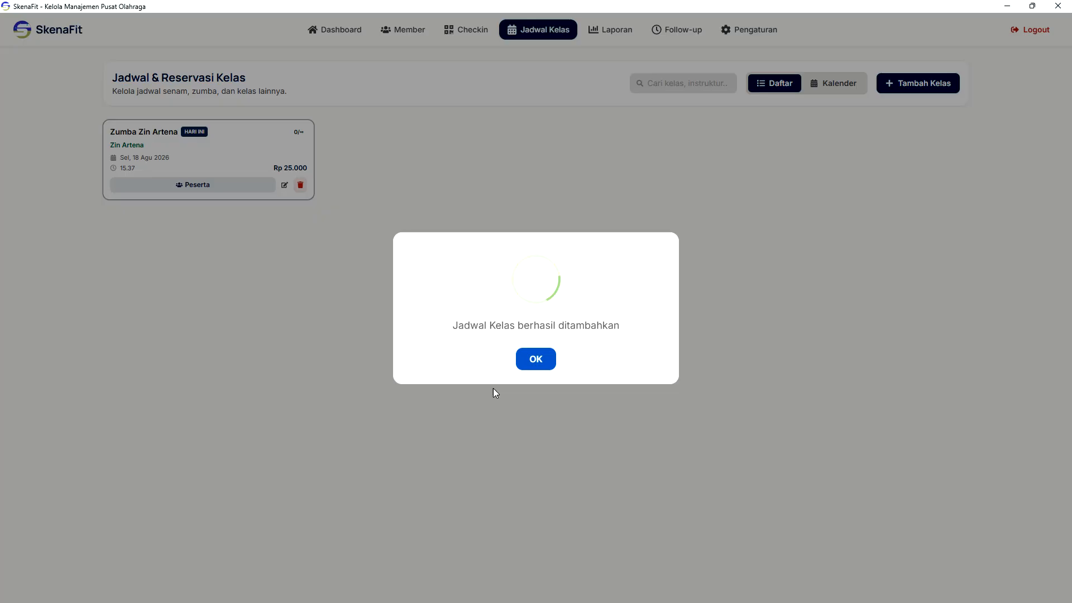
pyautogui.click(531, 364)
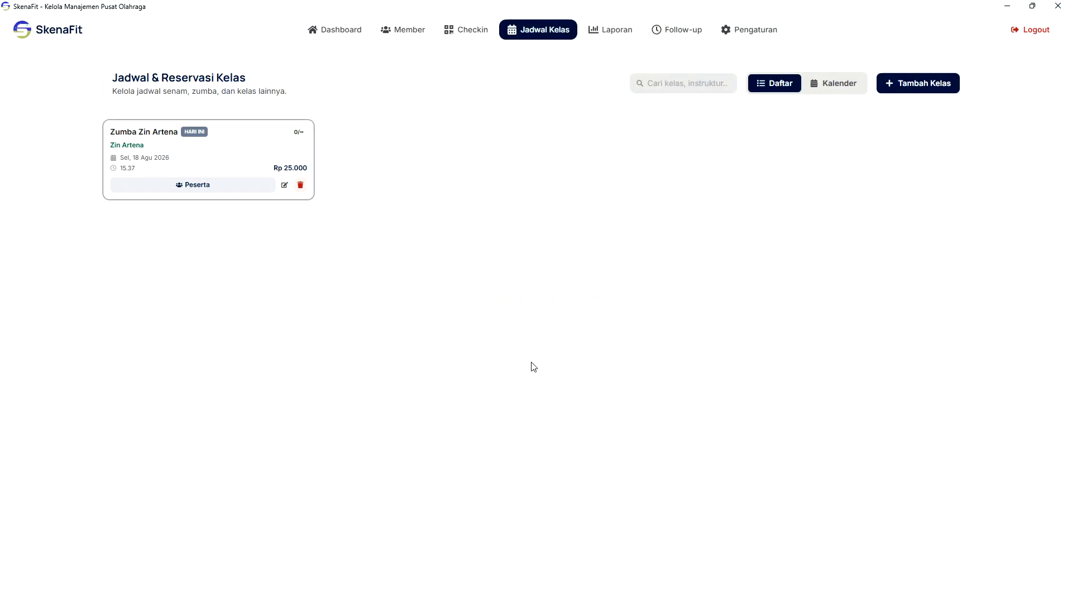
# - Open the Zumba class's participants and switch participant entry to the bulk name list
pyautogui.click(223, 186)
pyautogui.click(229, 88)
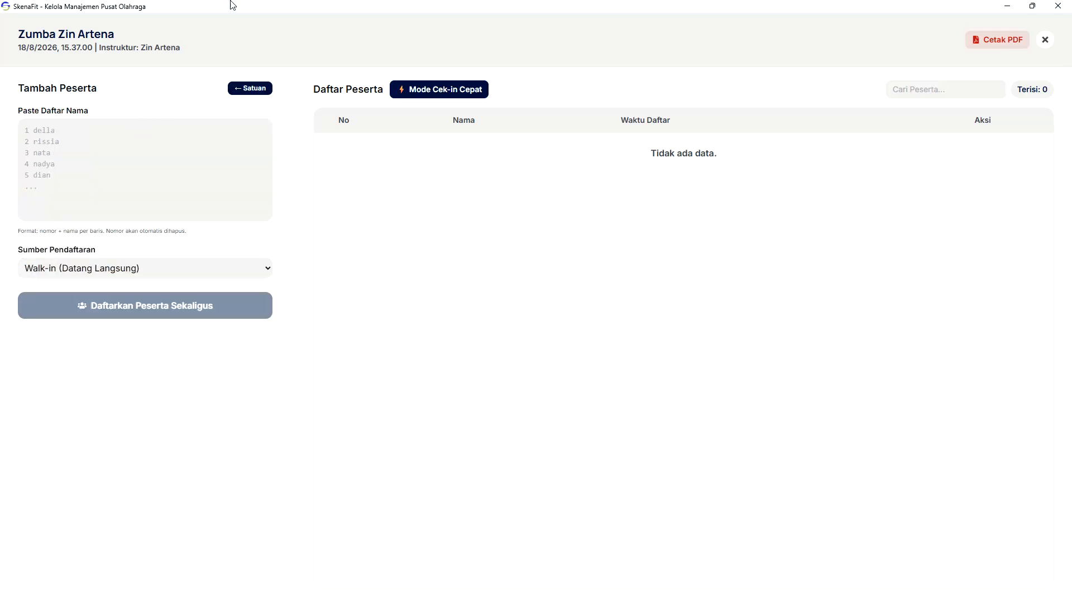
pyautogui.click(159, 167)
# - Register a new walk-in participant through quick check-in, entering the participant's name and processing attendance and payment with BCA
pyautogui.click(445, 88)
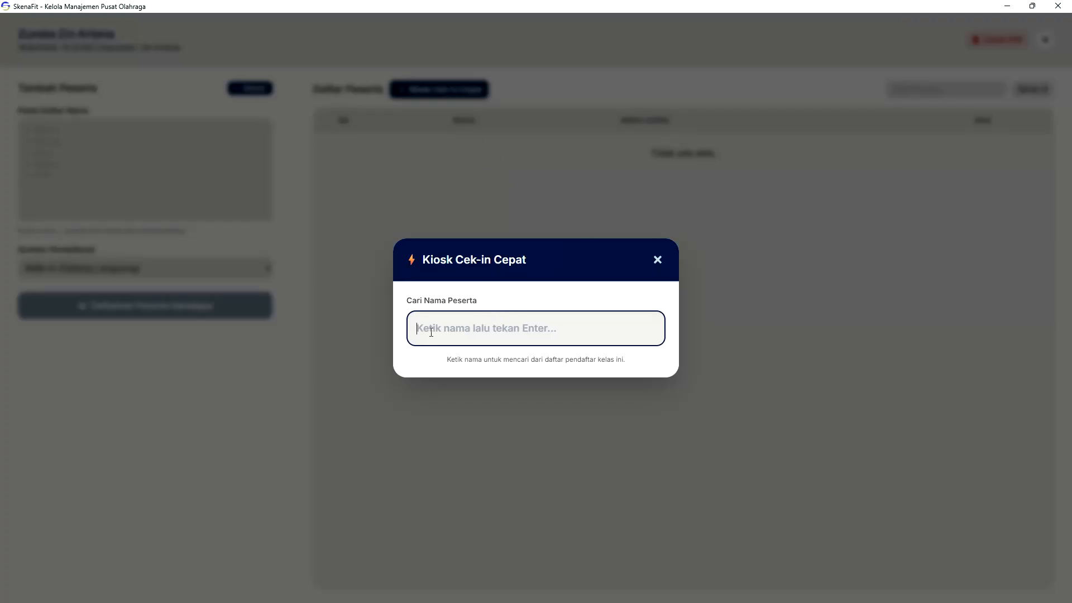
pyautogui.write('man')
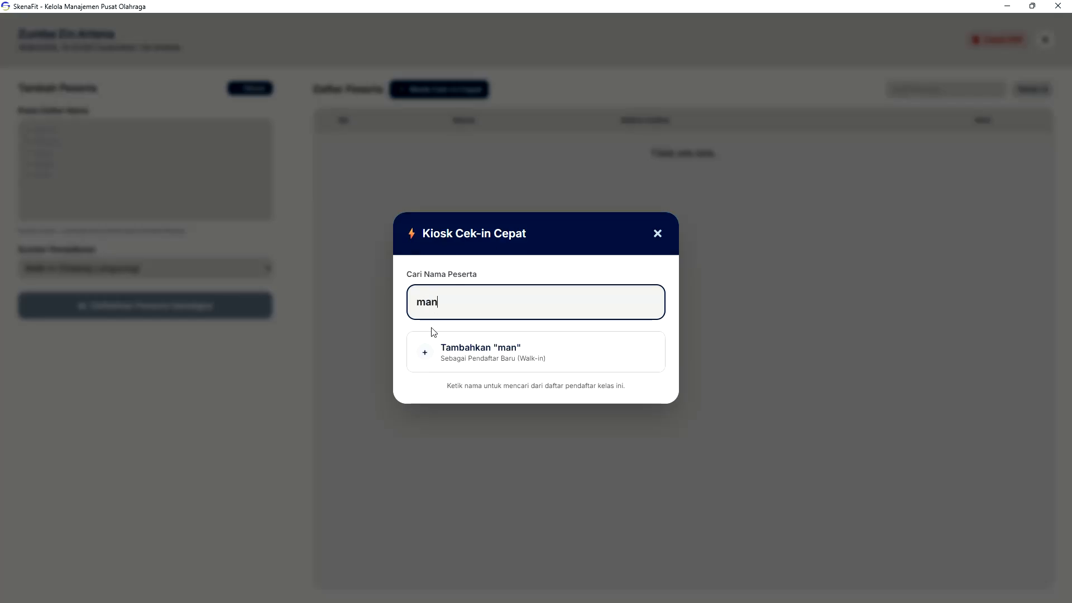
pyautogui.write('ia')
pyautogui.click(433, 334)
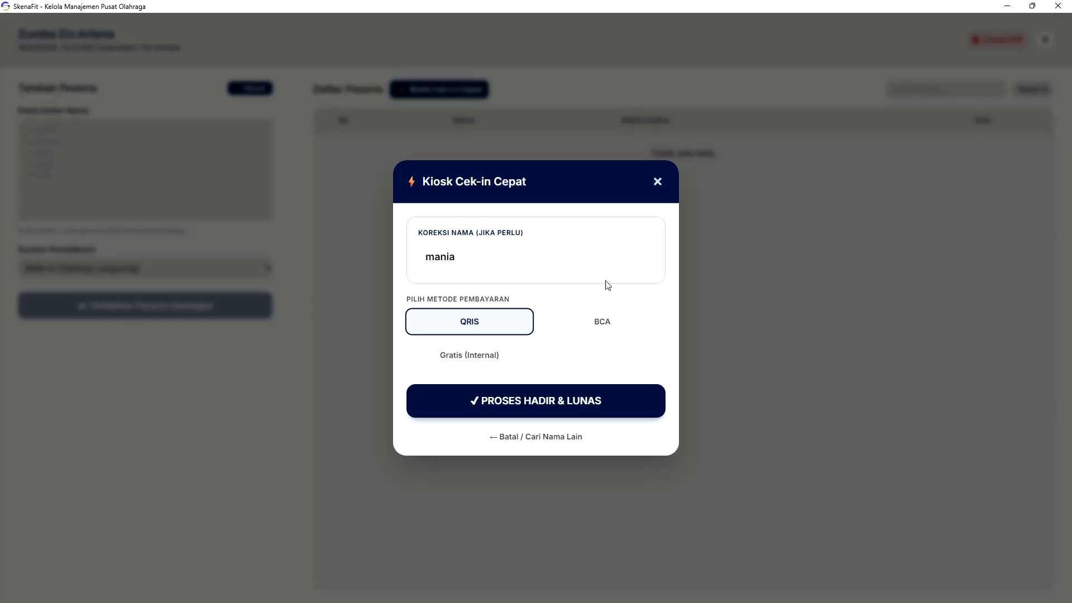
pyautogui.click(600, 331)
pyautogui.click(459, 246)
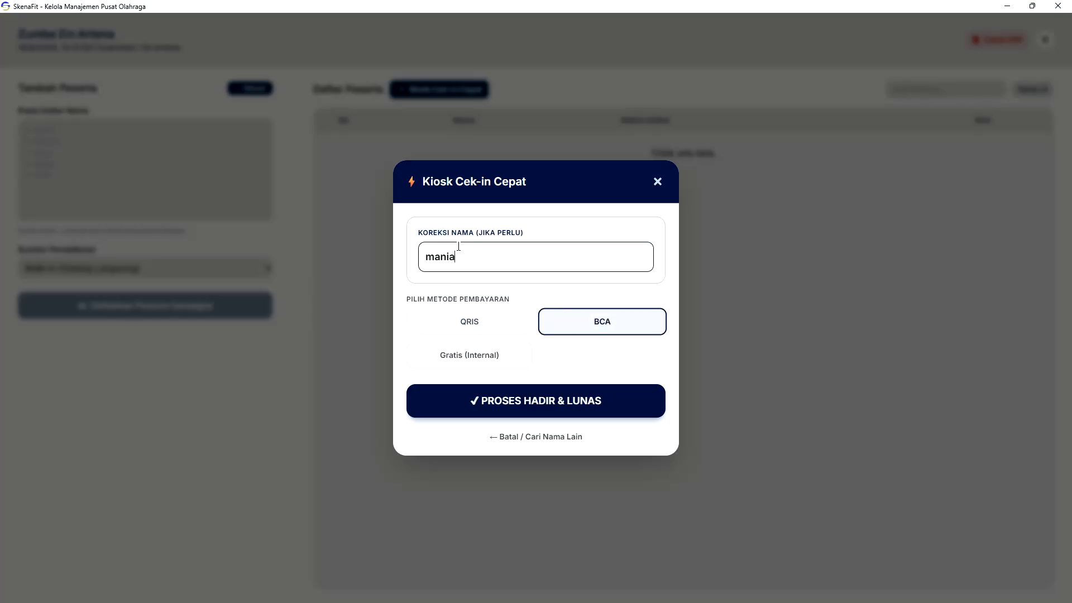
pyautogui.click(514, 403)
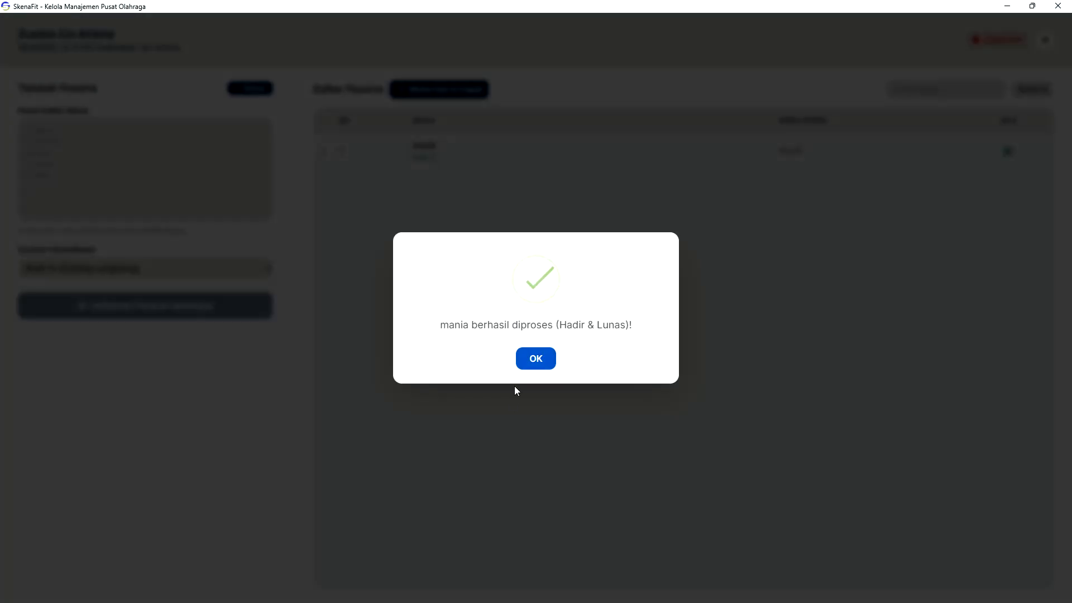
pyautogui.click(534, 358)
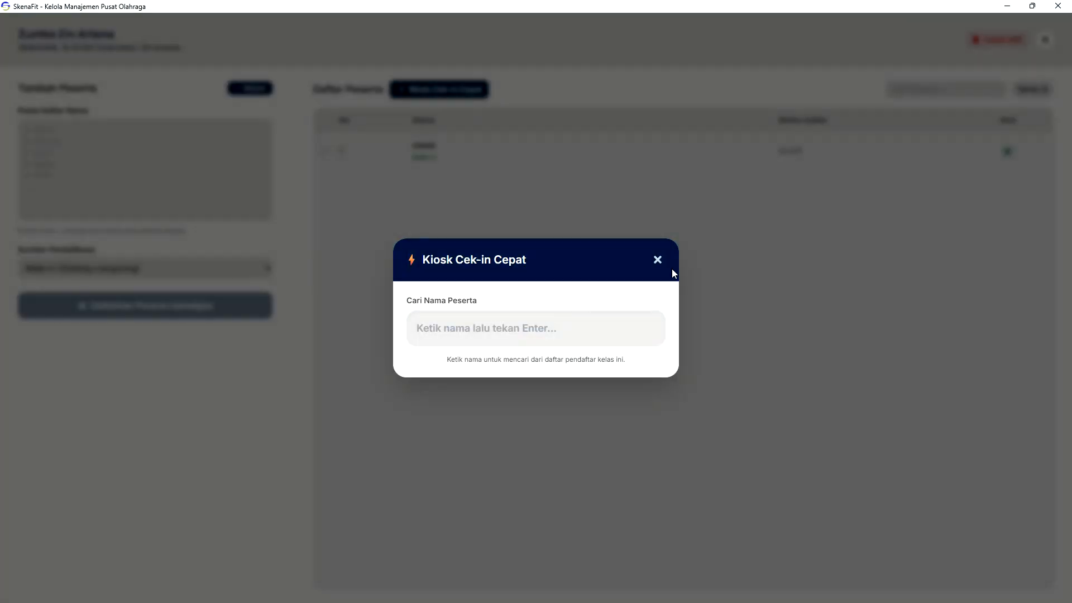
pyautogui.click(659, 261)
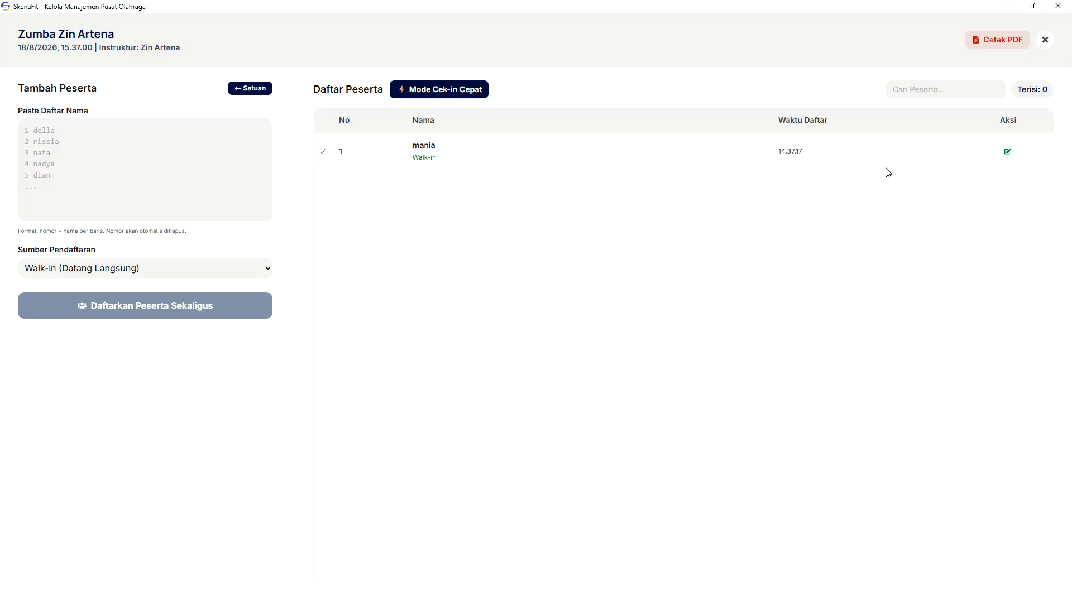
# - Review the new participant's registration time and correction form without changing anything, and return to the class schedule
pyautogui.moveTo(776, 159); pyautogui.dragTo(824, 155)
pyautogui.click(1007, 156)
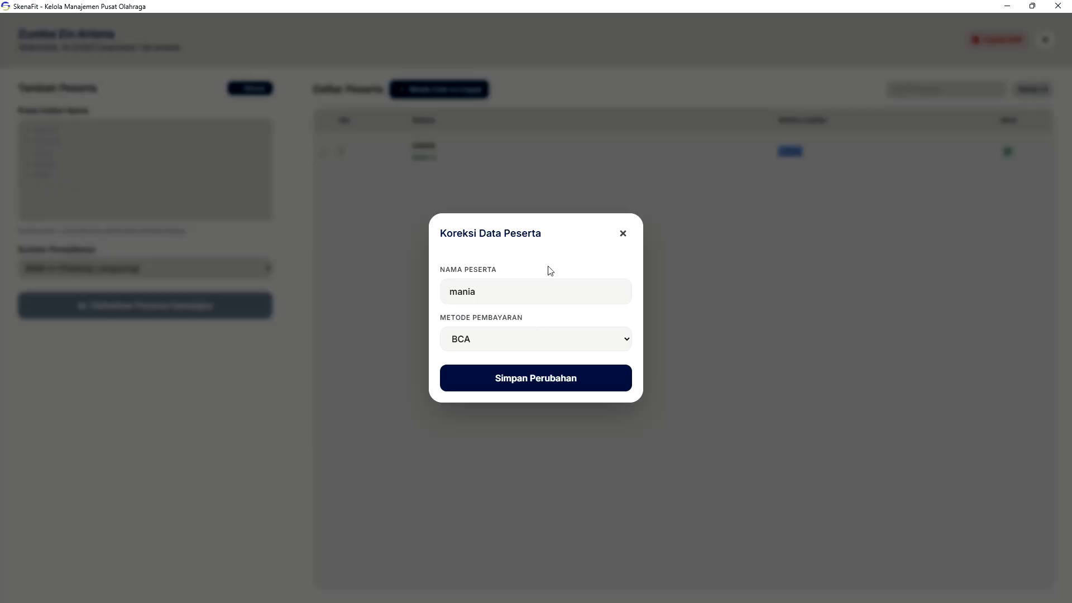
pyautogui.click(623, 237)
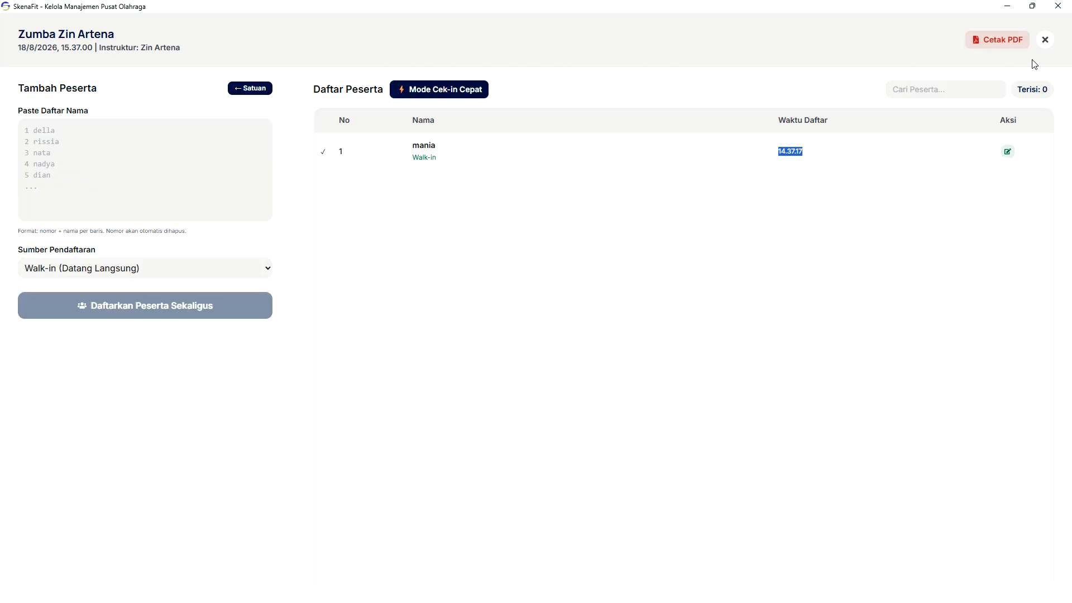
pyautogui.click(1045, 39)
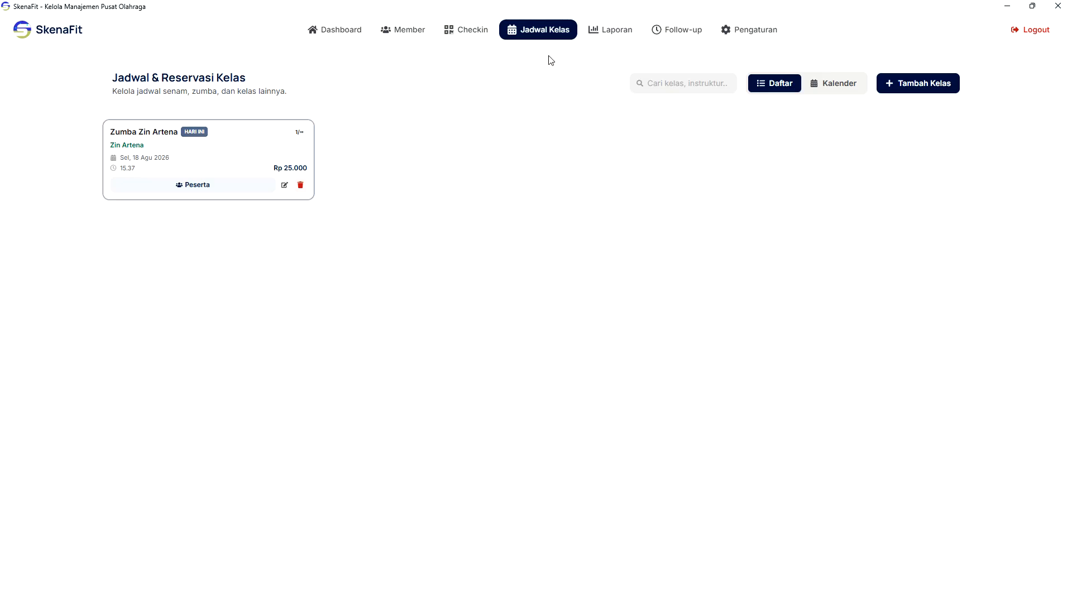
# - Open the transaction report, keep Semua Kategori, and filter the income to Hanya Tiket Kelas
pyautogui.click(615, 35)
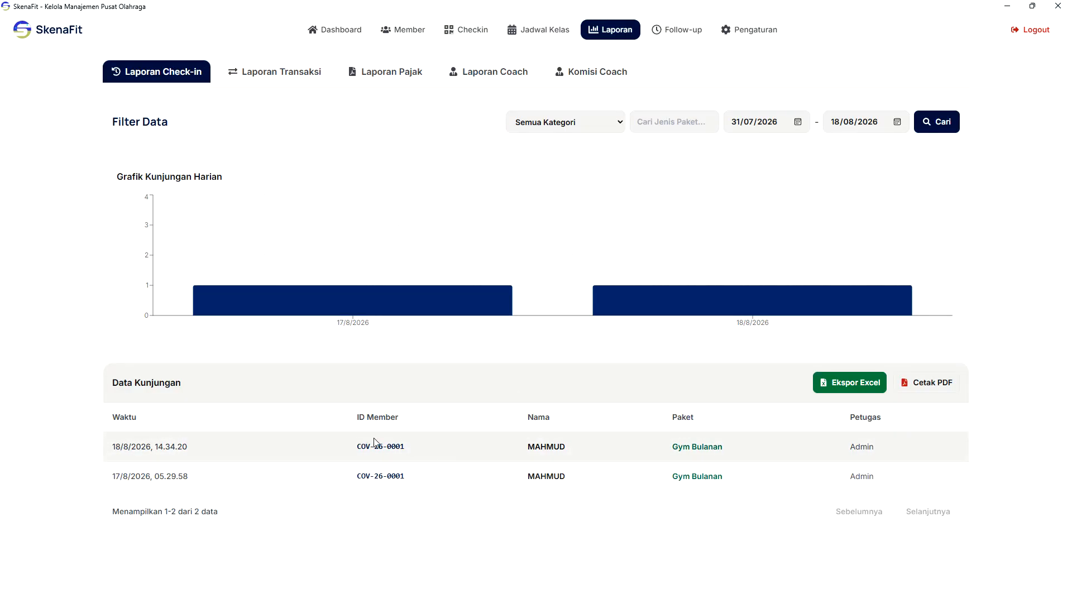
pyautogui.click(272, 68)
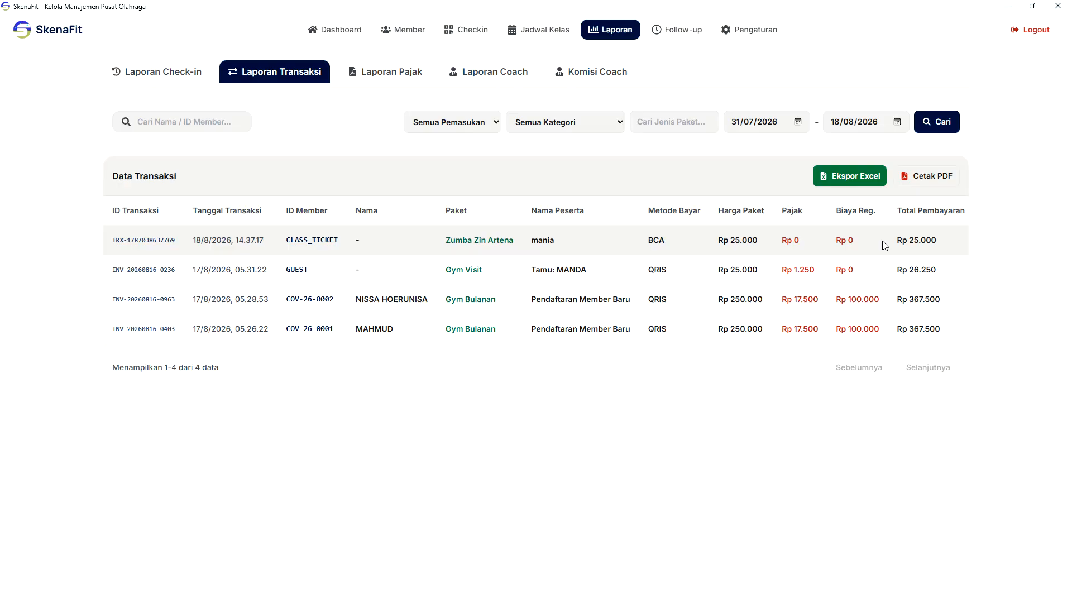
pyautogui.click(587, 123)
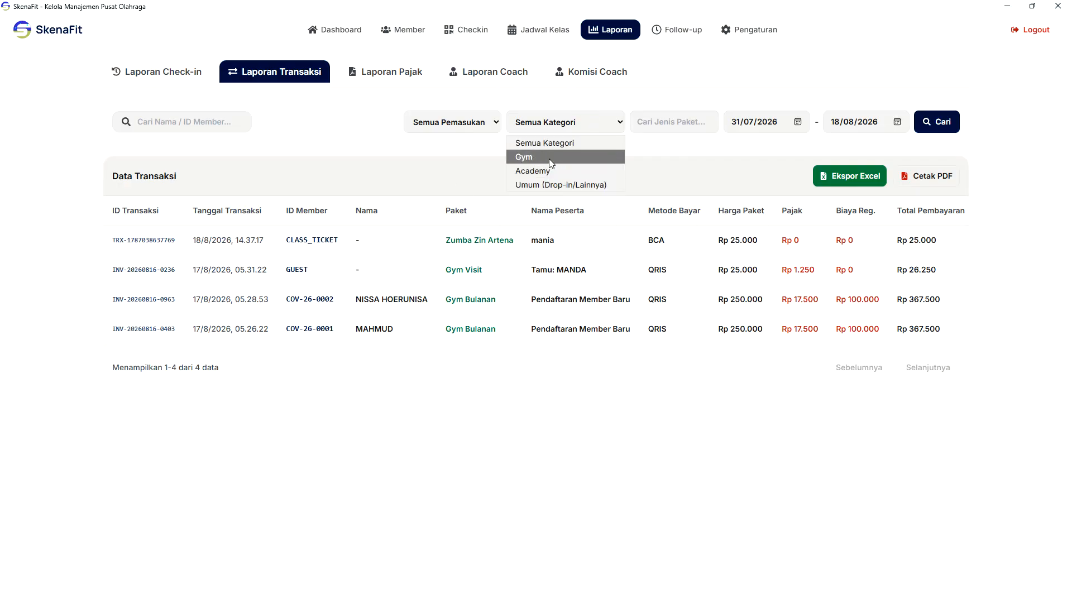
pyautogui.click(559, 143)
pyautogui.click(460, 120)
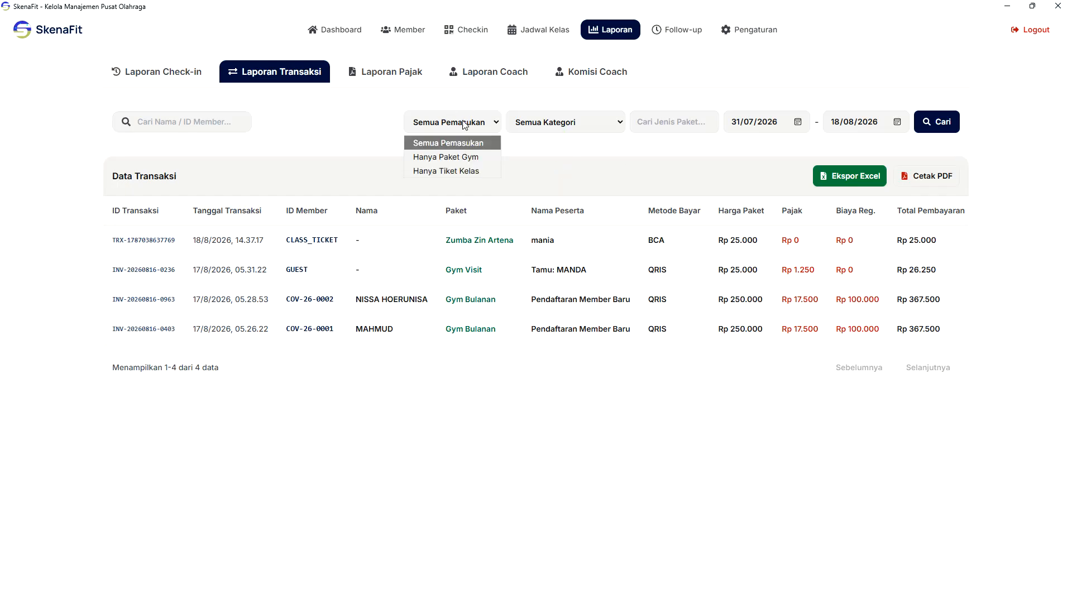
pyautogui.click(455, 166)
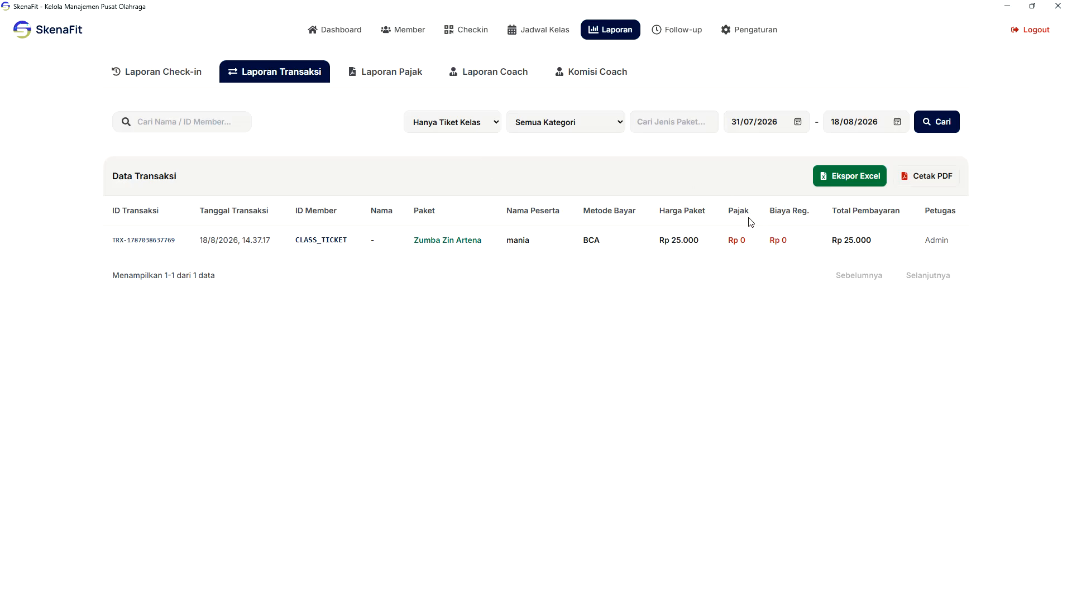
# - View the transactions filtered by Hanya Paket Gym and restore the income filter to Semua Pemasukan
pyautogui.click(437, 117)
pyautogui.click(445, 156)
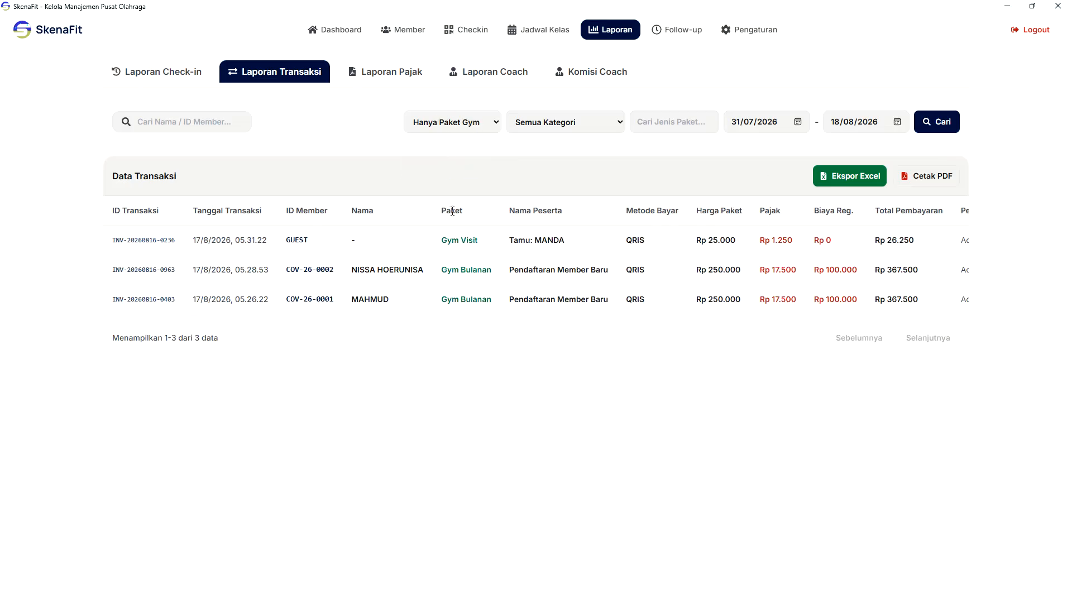
pyautogui.click(481, 123)
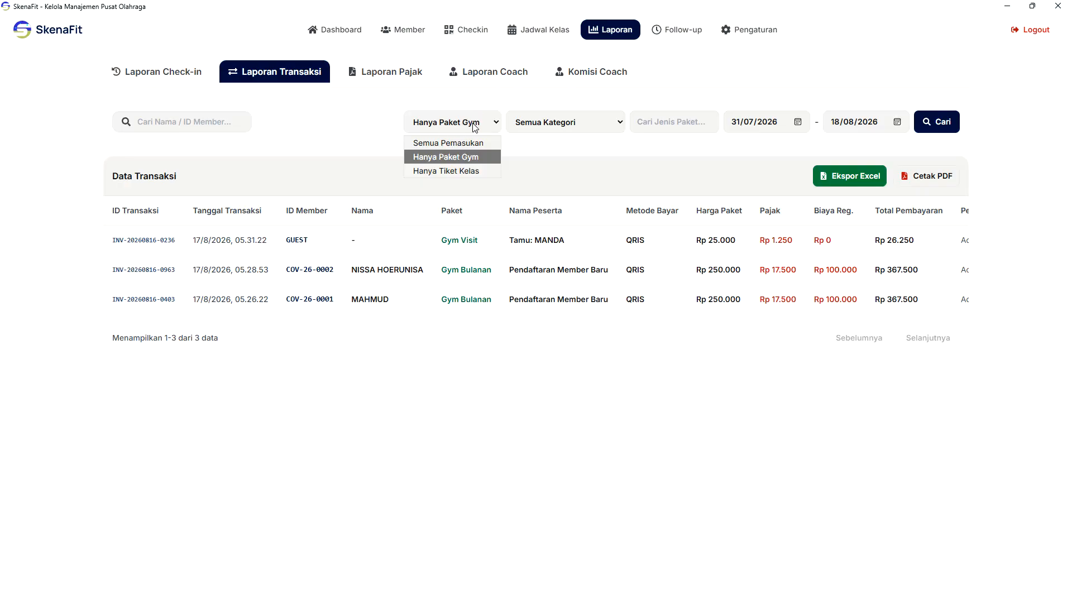
pyautogui.click(472, 143)
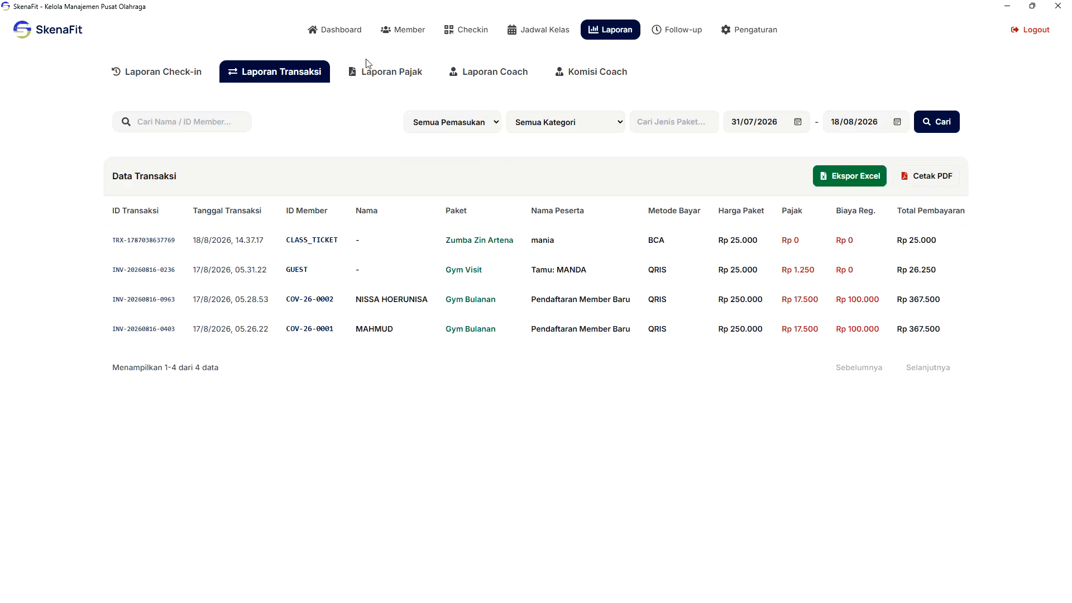
# - Check today's income on the dashboard and pass through the class schedule and reports pages
pyautogui.click(338, 30)
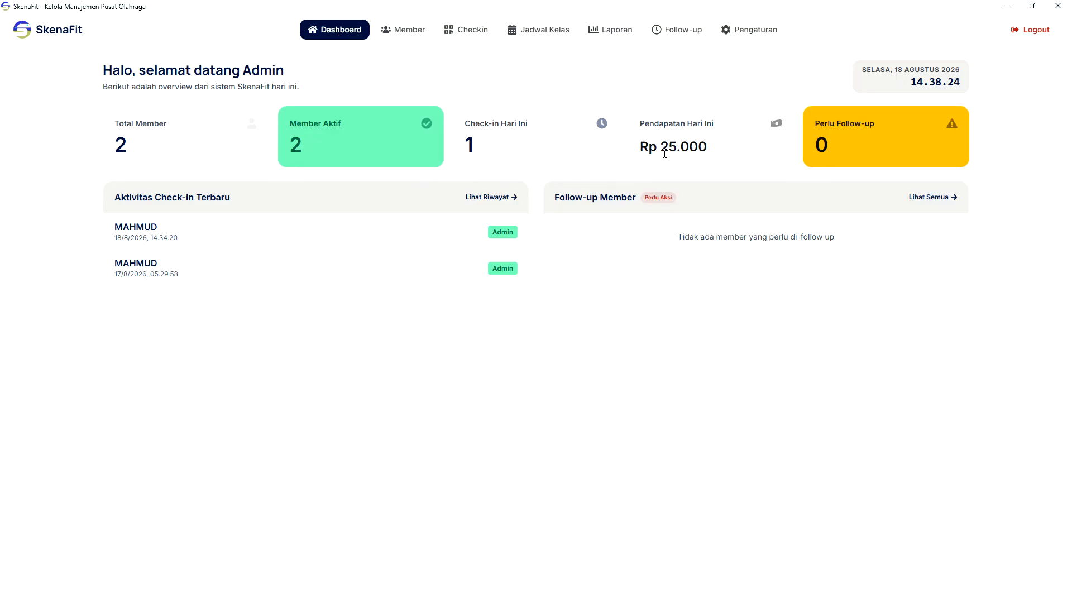
pyautogui.moveTo(645, 150); pyautogui.dragTo(709, 148)
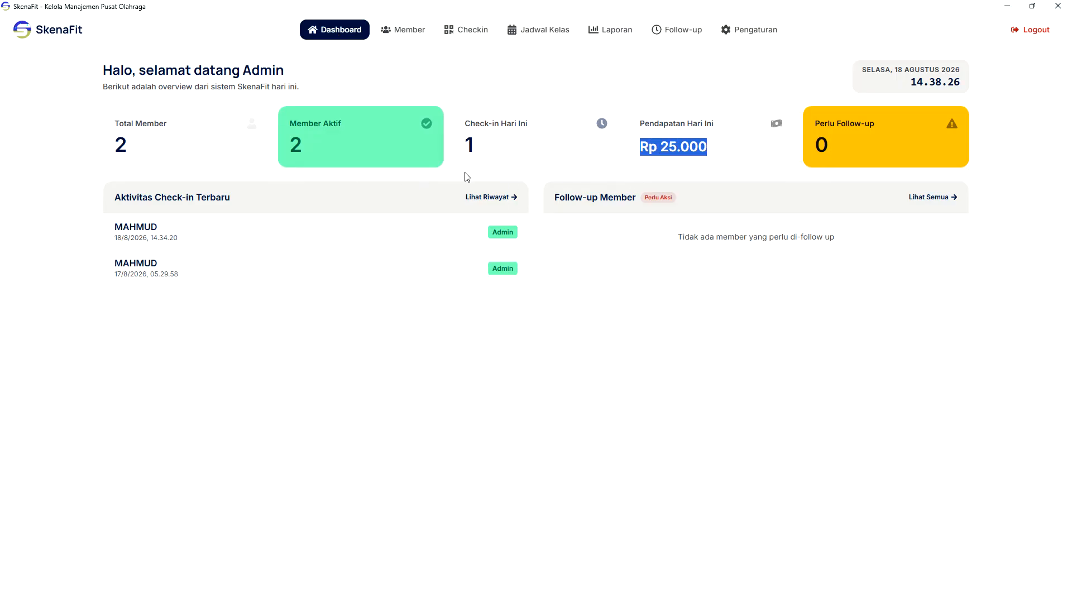
pyautogui.click(556, 36)
pyautogui.click(599, 25)
# - Review the promo broadcast and expired-package views in the member follow-up section
pyautogui.click(674, 32)
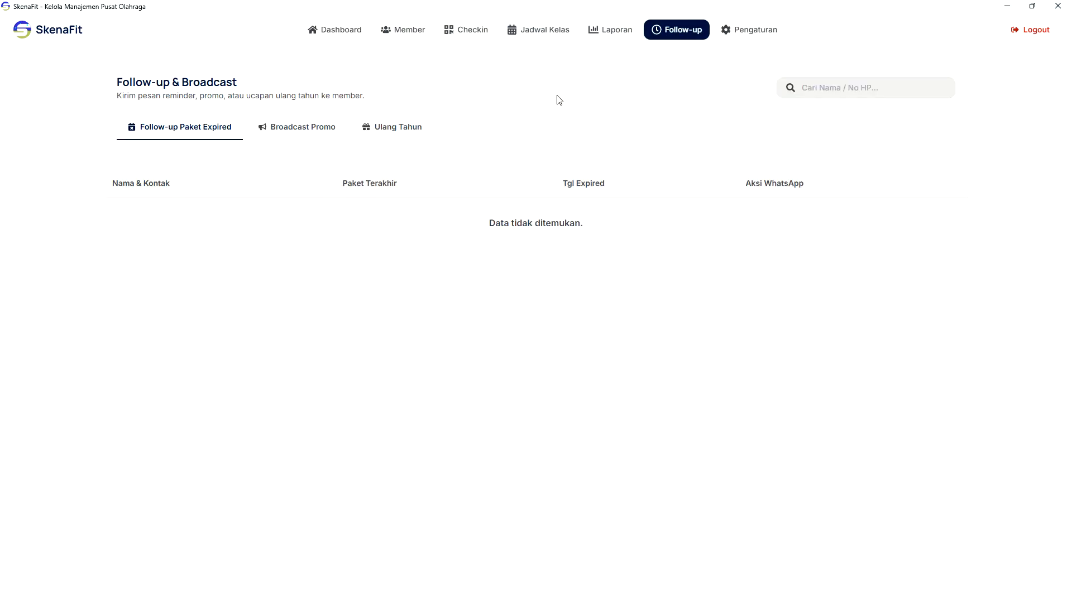
pyautogui.click(258, 140)
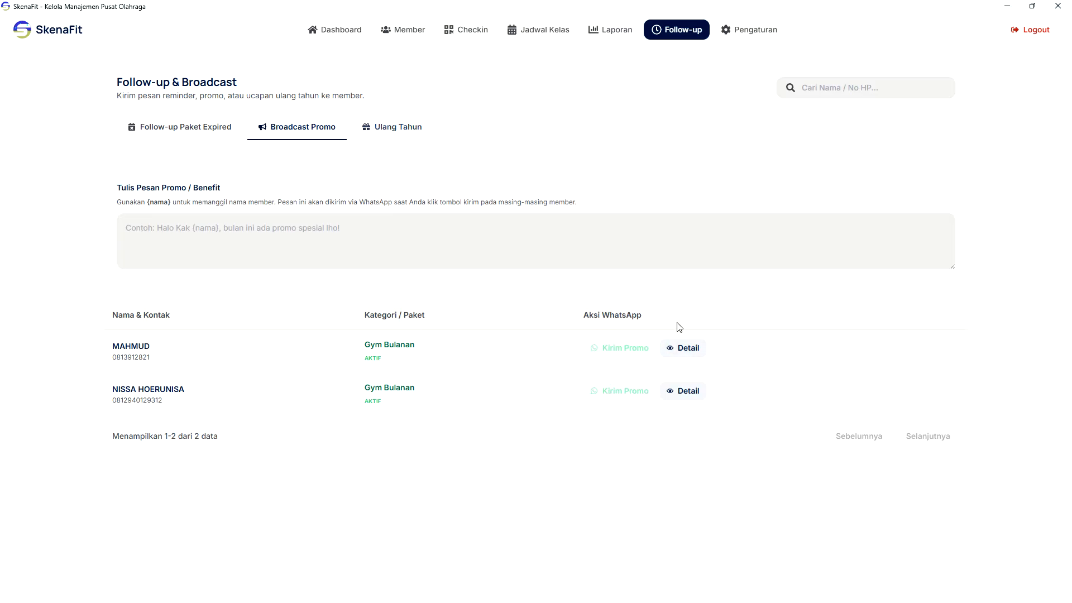
pyautogui.click(176, 127)
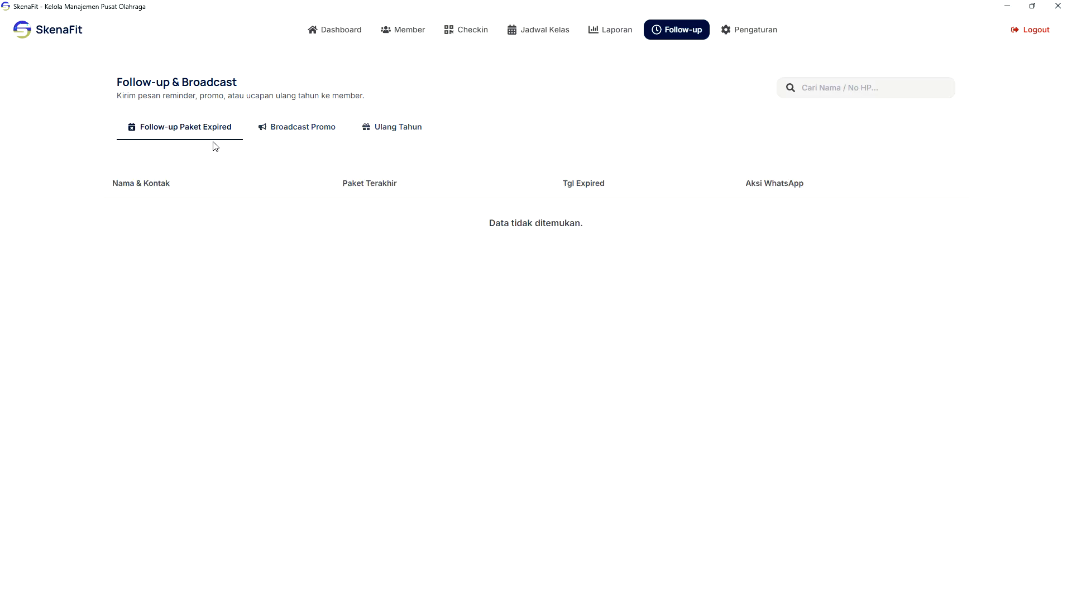
# - Write the broadcast promo message "Poromoo {nama}" for the members, using the name placeholder
pyautogui.click(323, 139)
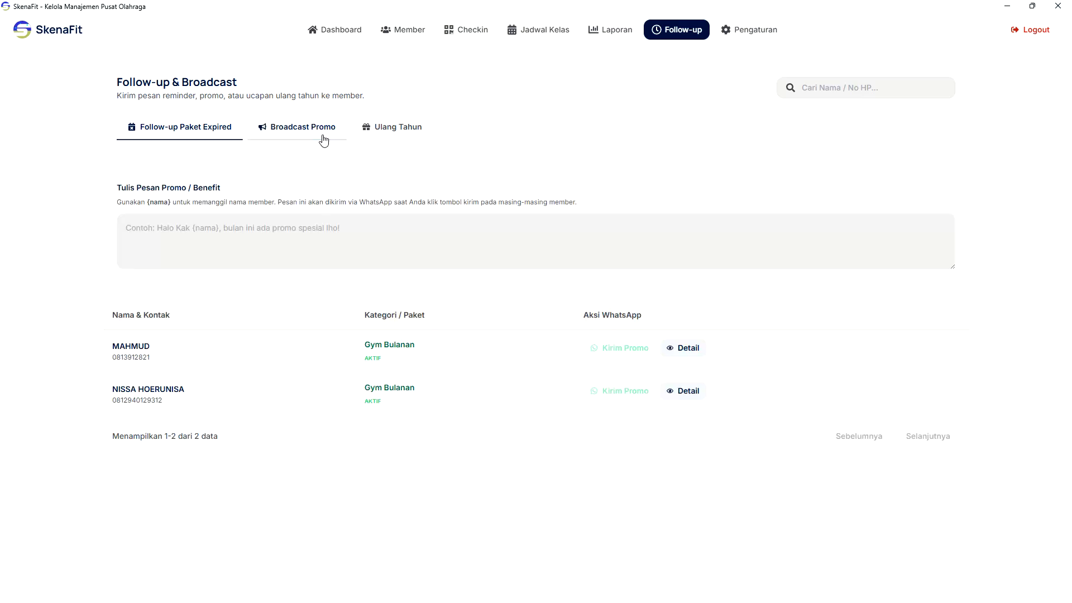
pyautogui.click(397, 215)
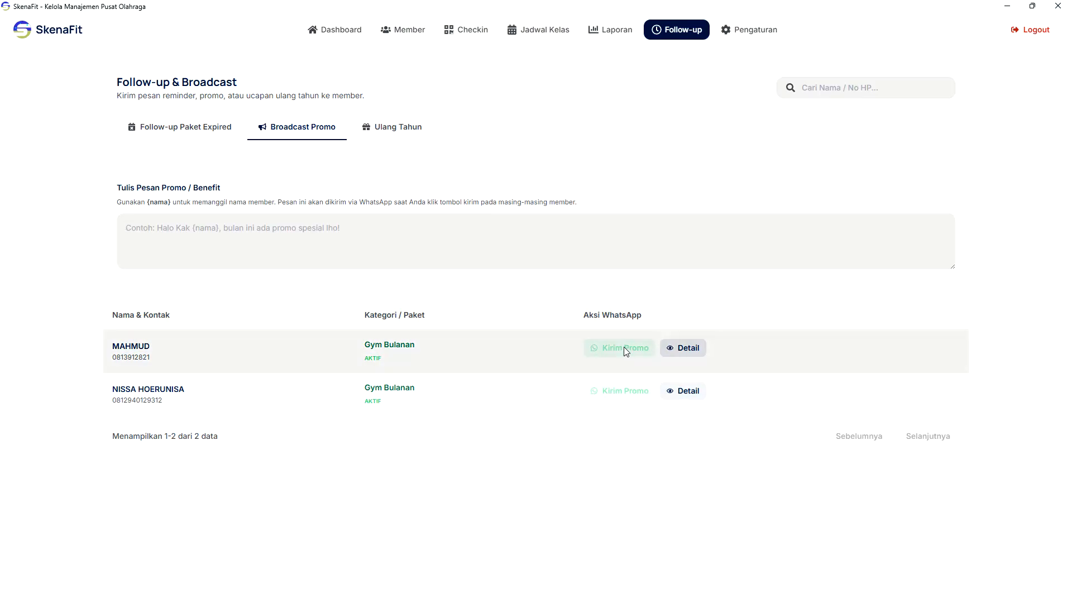
pyautogui.click(484, 235)
pyautogui.write('Poromo')
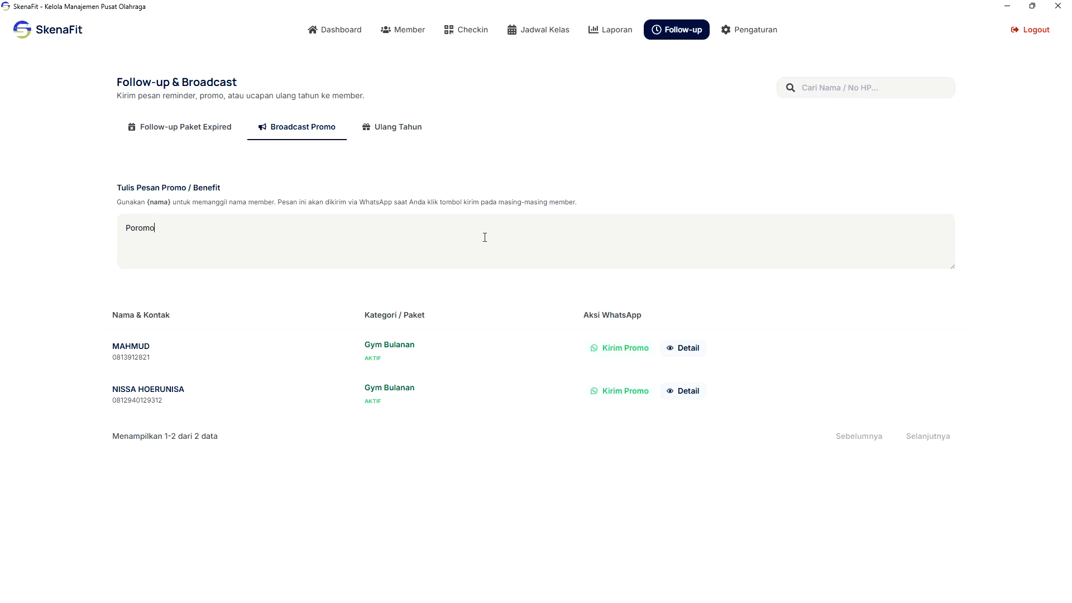
pyautogui.write('{')
pyautogui.press('BackSpace')
pyautogui.write('{nama')
# - Preview the first listed member's promo message on the WhatsApp page without launching its app, and return to the SkenaFit dashboard
pyautogui.click(625, 349)
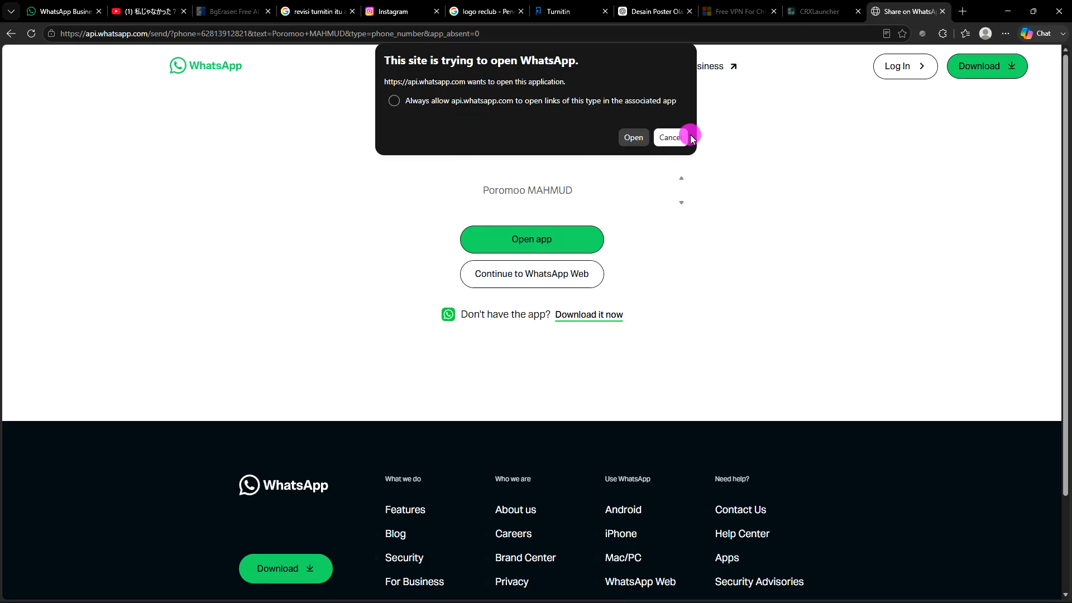
pyautogui.click(671, 137)
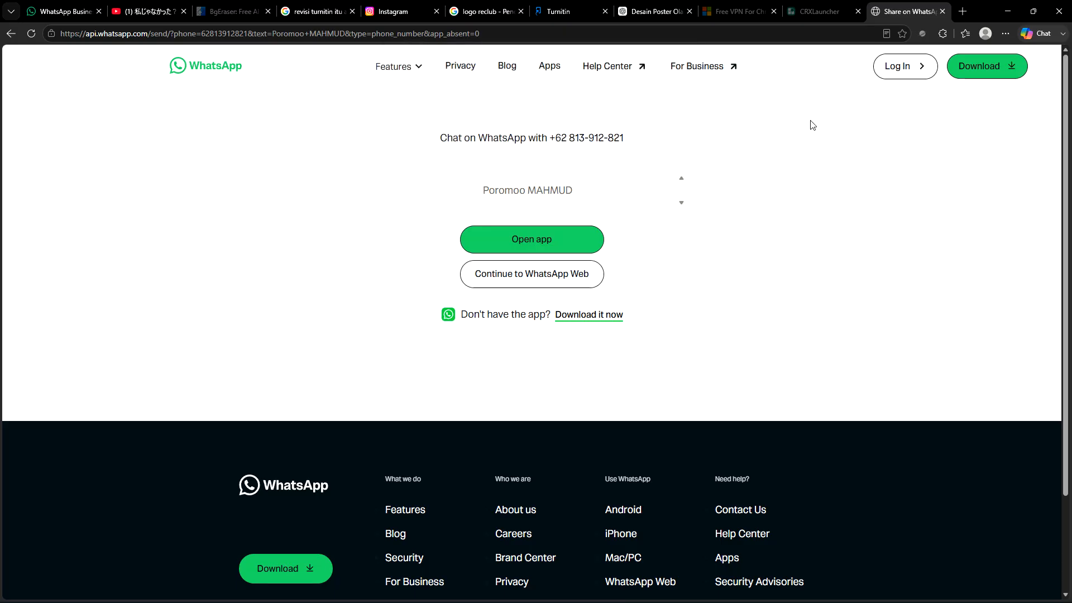
pyautogui.click(1008, 11)
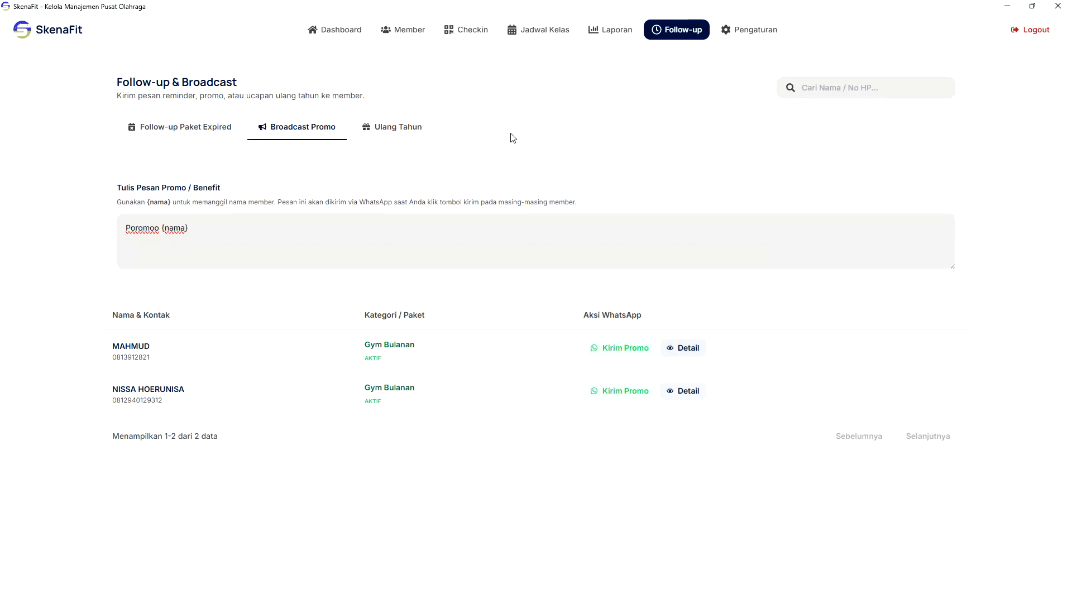
pyautogui.click(494, 13)
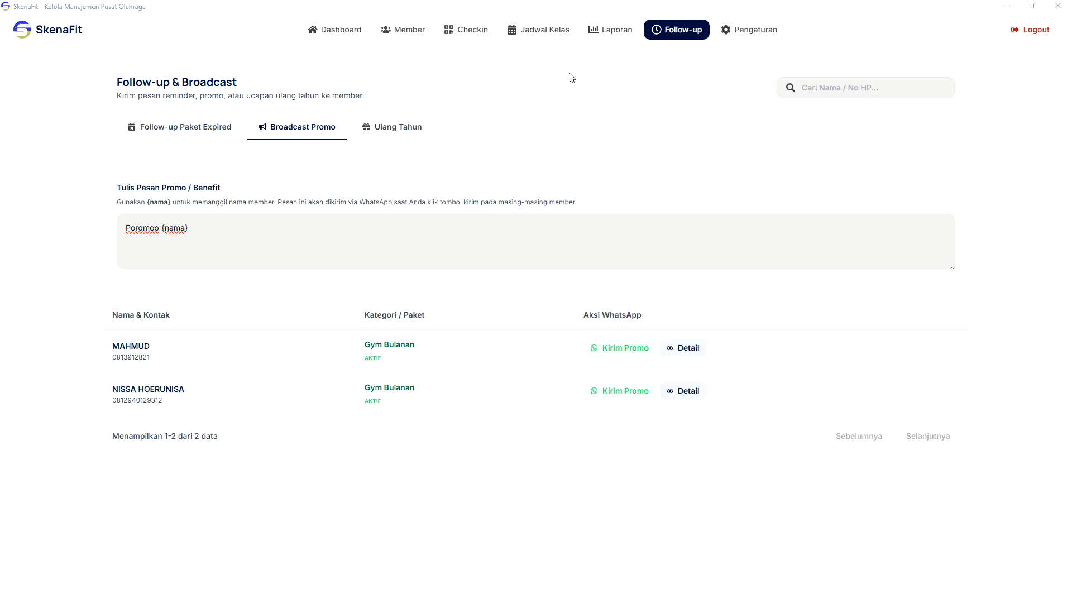
pyautogui.click(335, 33)
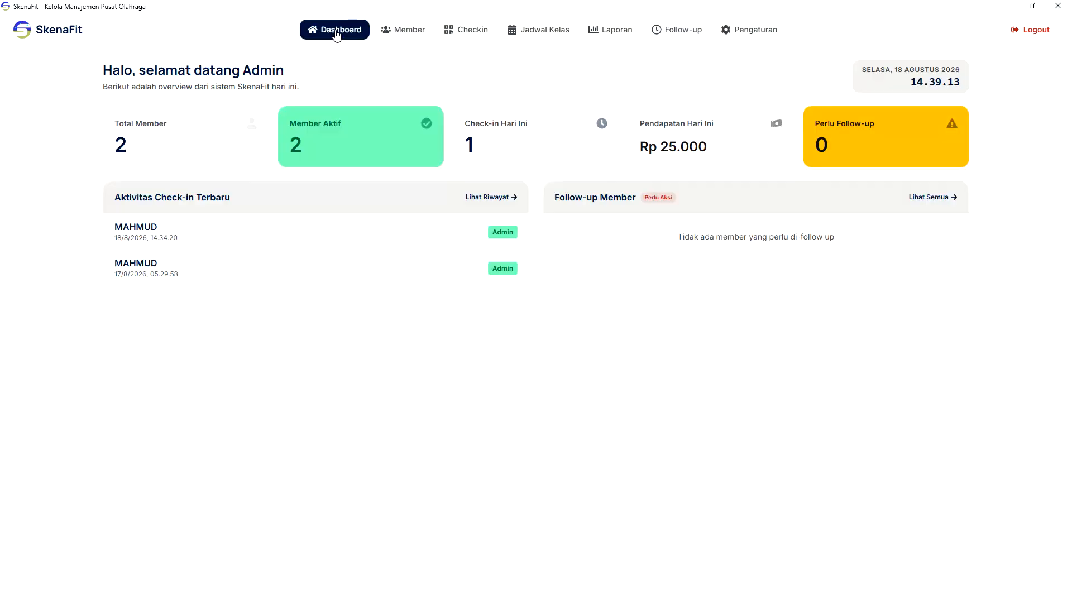